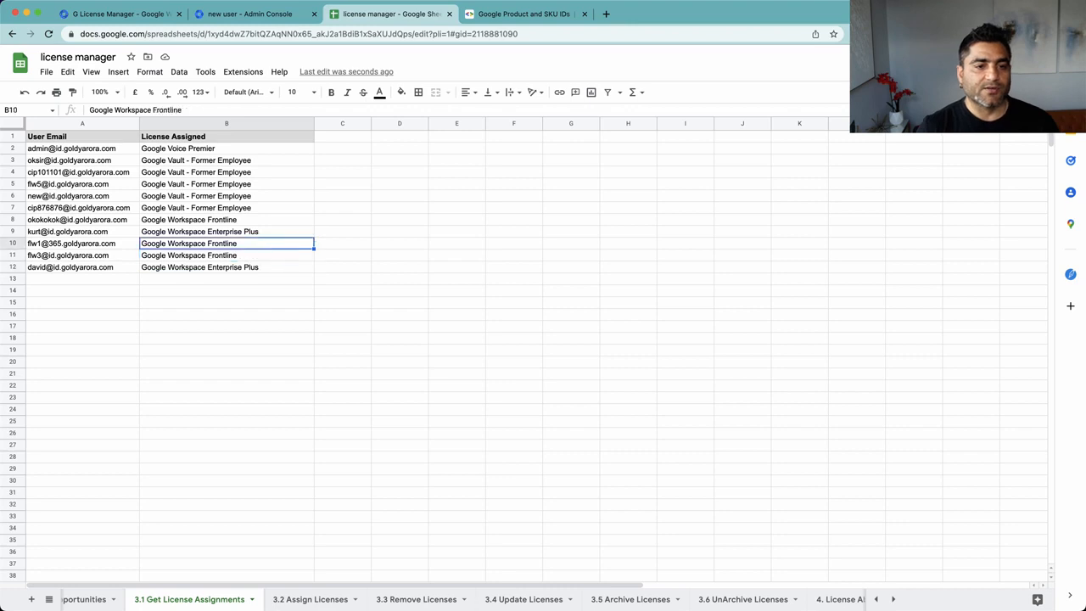
- Copy the two Google Workspace Frontline user emails in A10:A11 of the license assignments list
key("Up")
key("Left")
key("Down")
key("Down")
key("Right")
key("Down")
key("Left")
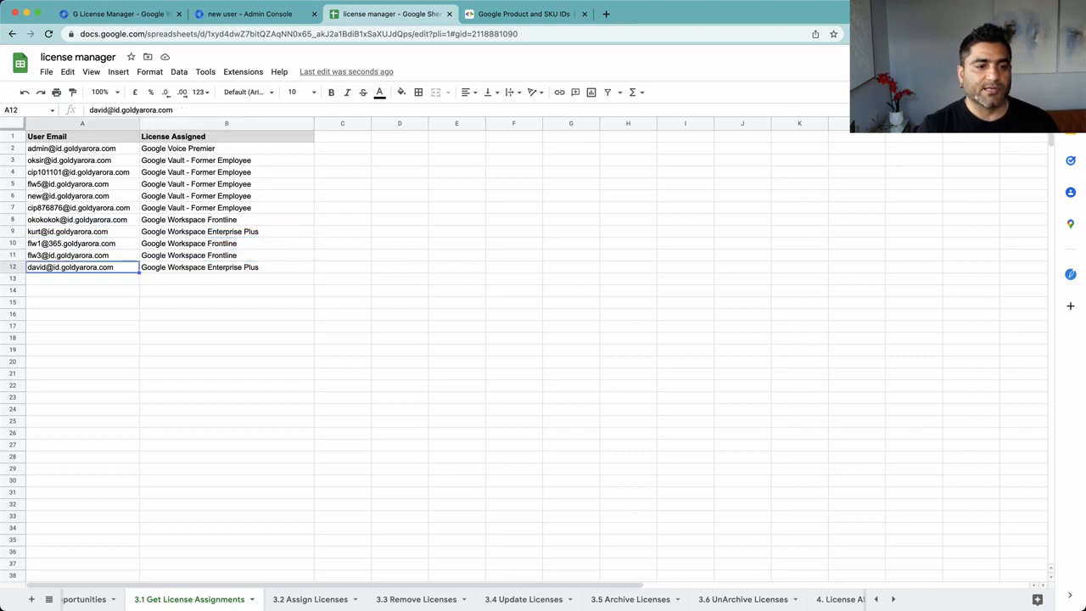
key("Up")
key("Up")
key("Right")
key("Left")
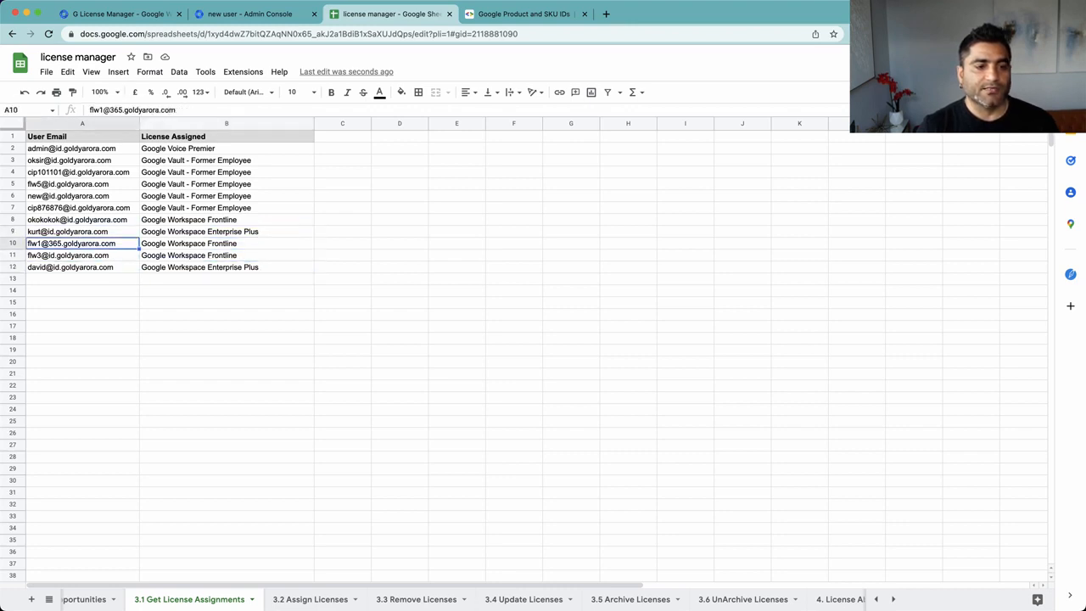
key("shift+Down")
key("ctrl+c")
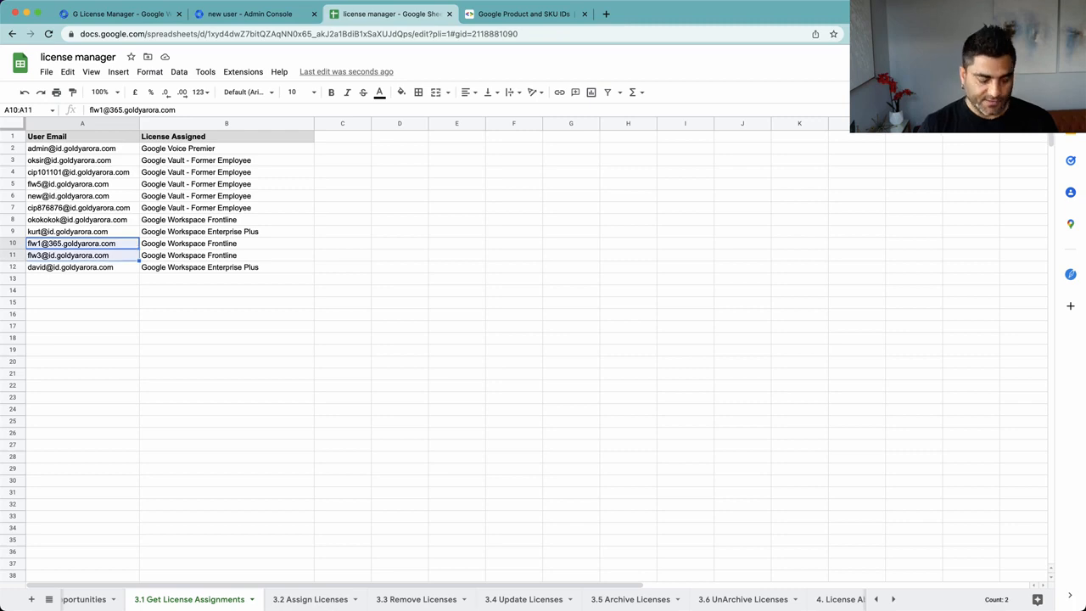
- Paste the copied emails into the User Primary Email column of the 3.2 Assign Licenses sheet, starting at A2
left_click(323, 601)
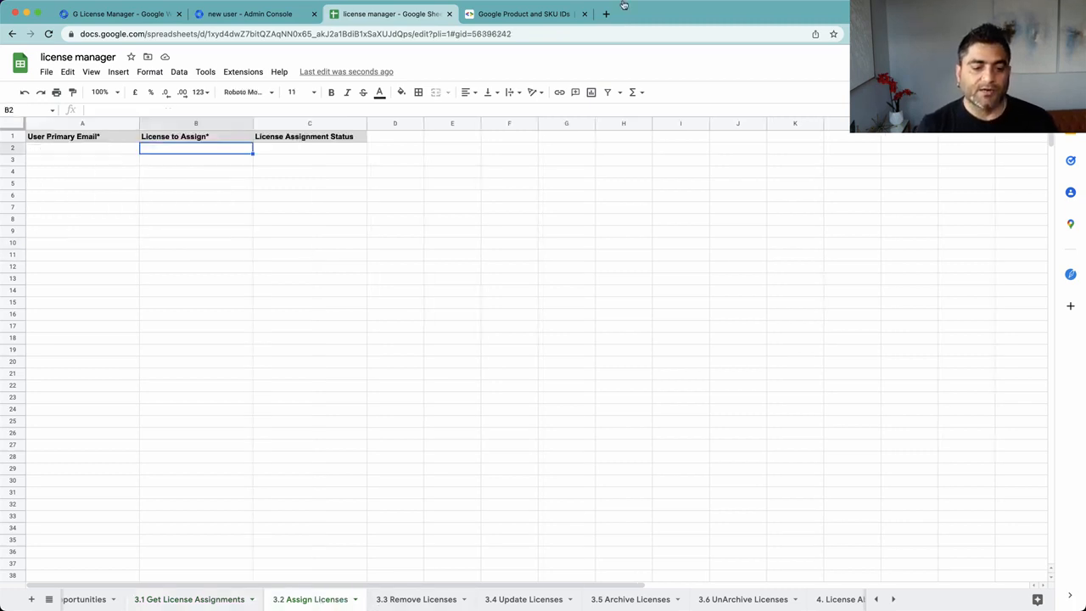
left_click(116, 149)
key("ctrl+v")
left_click(195, 150)
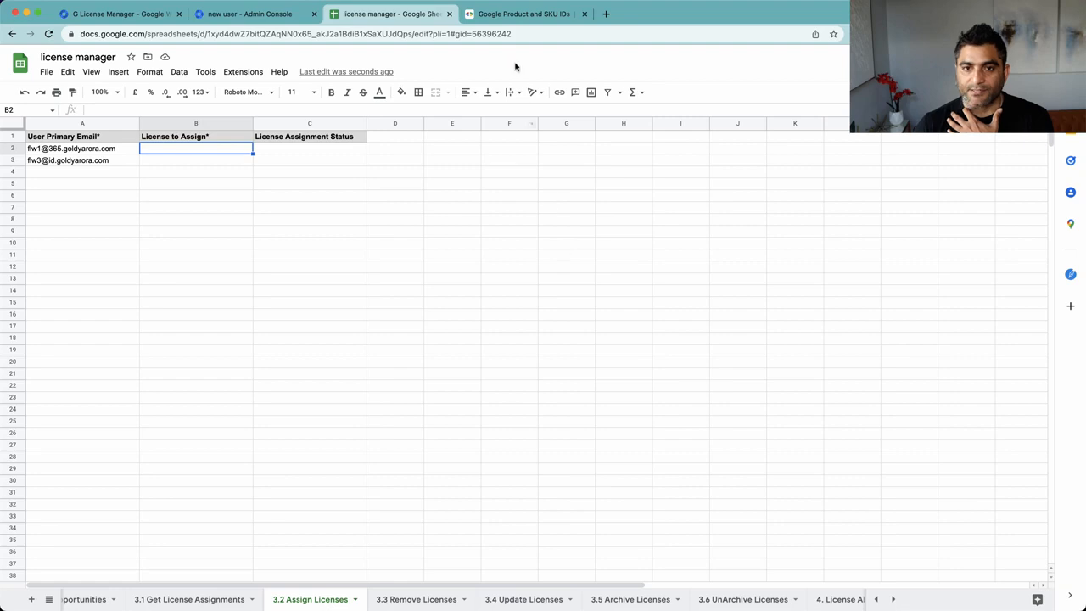
- Switch to the Google Product and SKU IDs reference page and examine the SKU ID column for Google Workspace
left_click(518, 15)
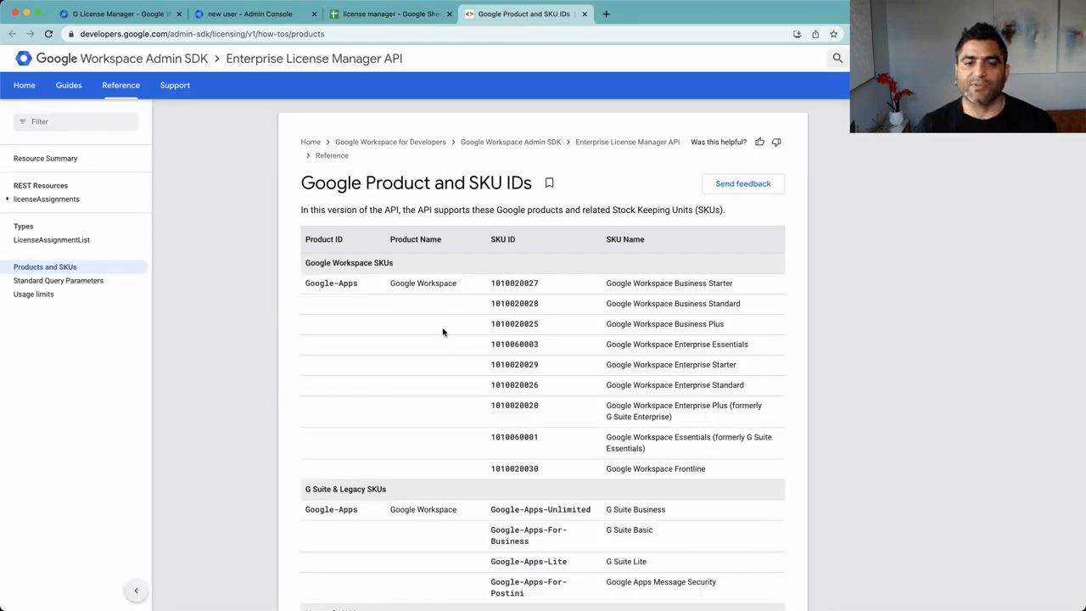
scroll(442, 332, "down", 1)
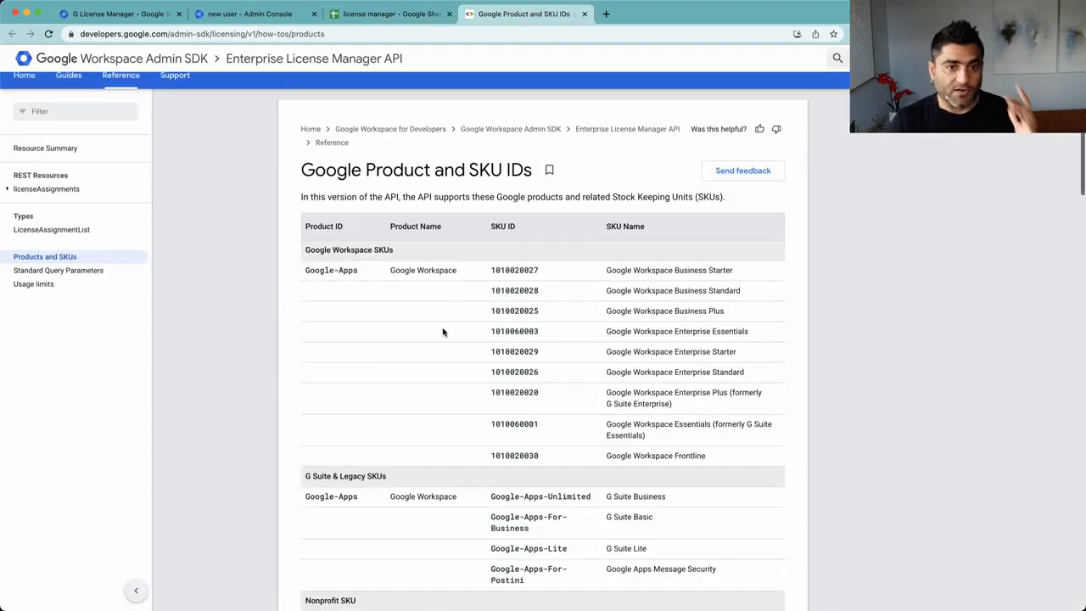
scroll(447, 318, "down", 2)
scroll(403, 277, "down", 3)
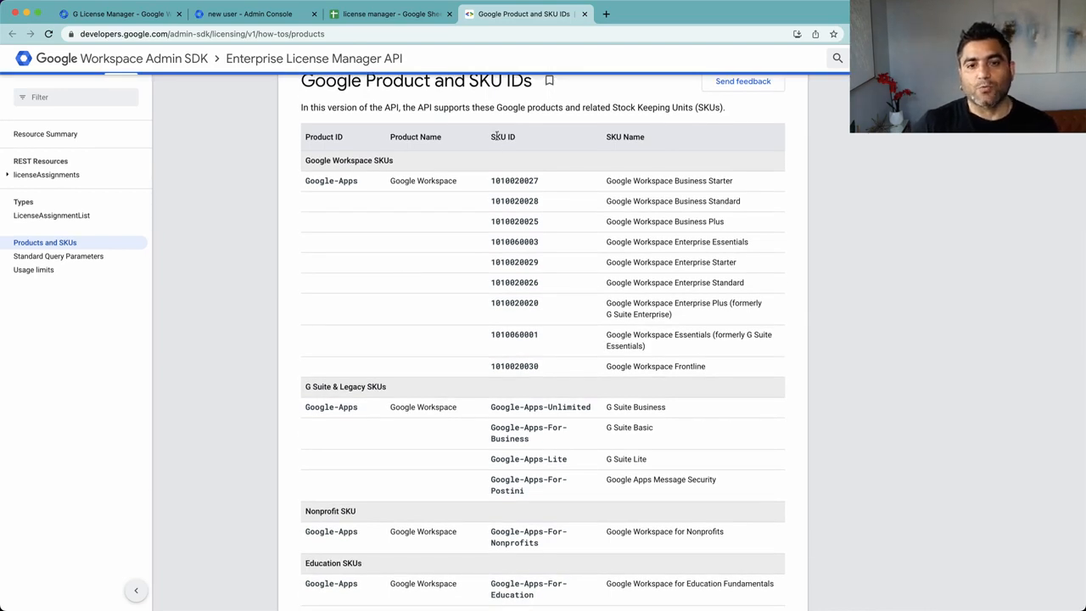
left_click_drag(490, 136, 535, 226)
left_click(533, 224)
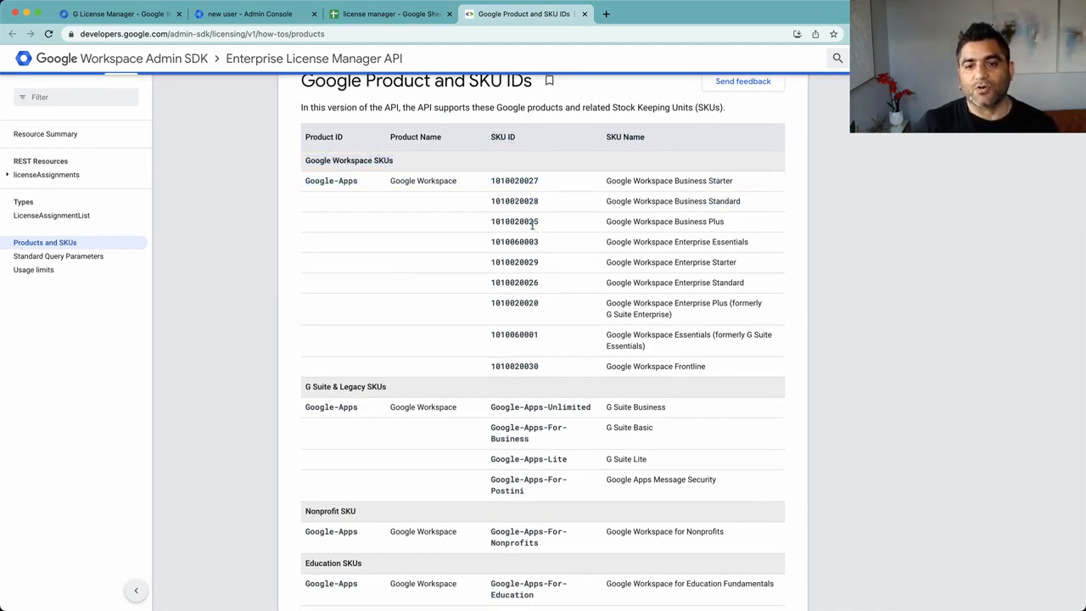
- Compare the product IDs listed for the Google Workspace, G Suite & Legacy, Nonprofit and Education SKUs
left_click_drag(305, 181, 358, 186)
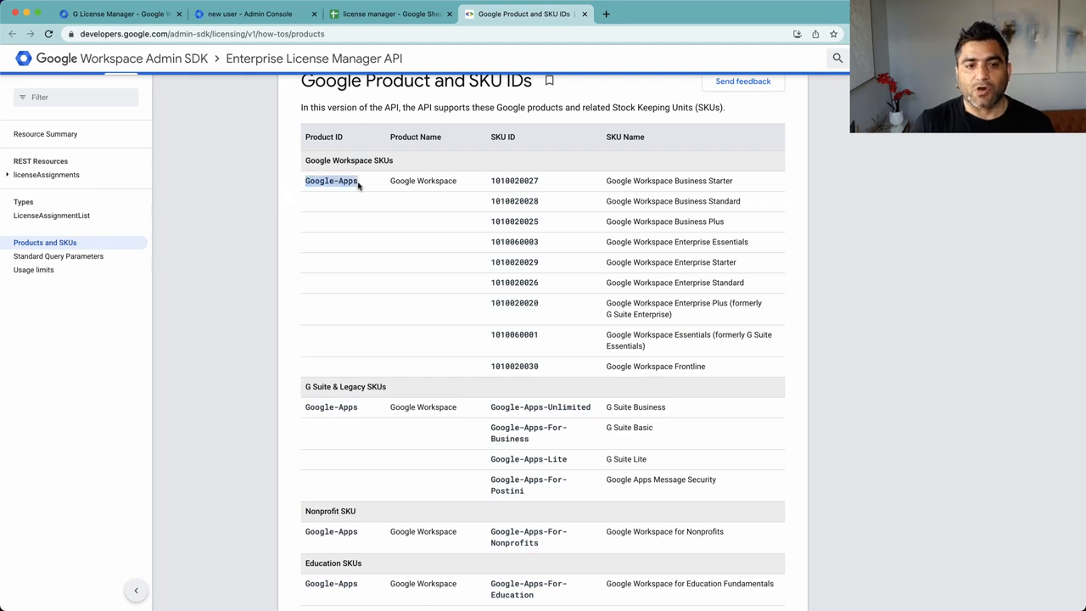
left_click(353, 209)
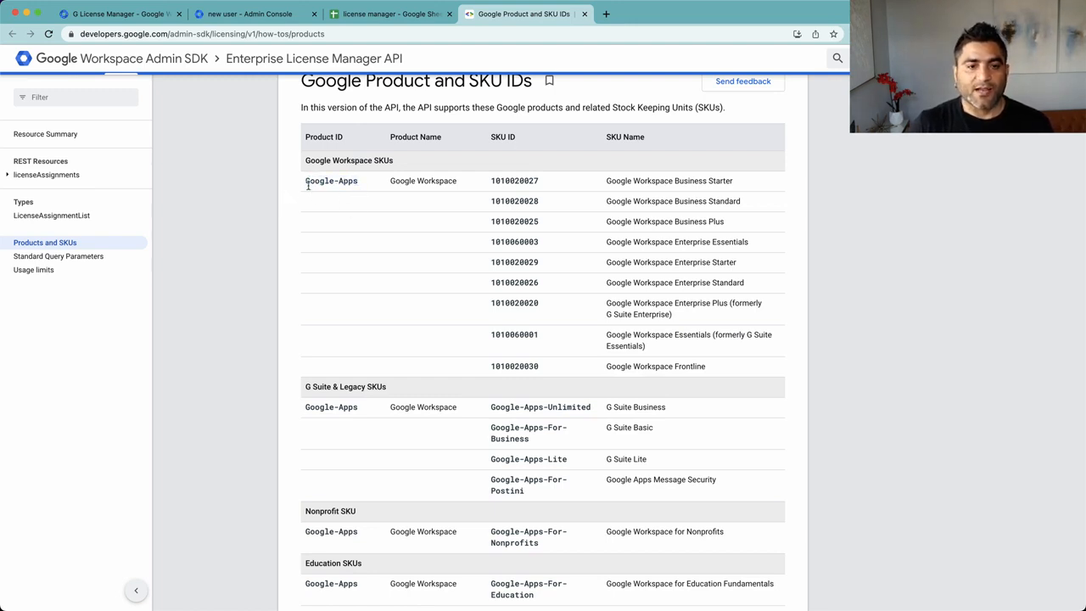
left_click_drag(307, 180, 352, 183)
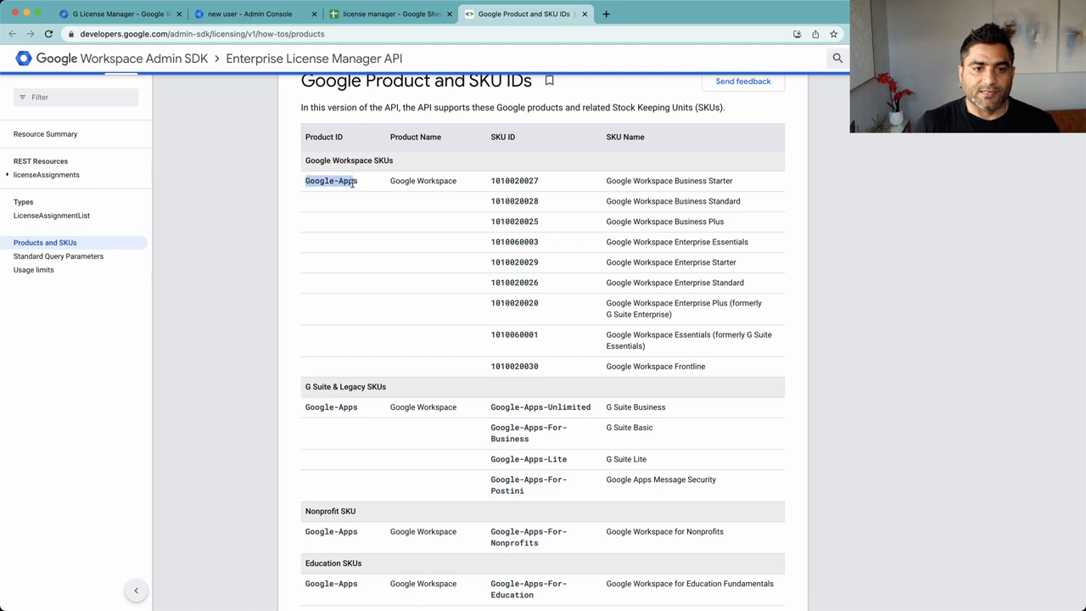
left_click_drag(306, 409, 367, 414)
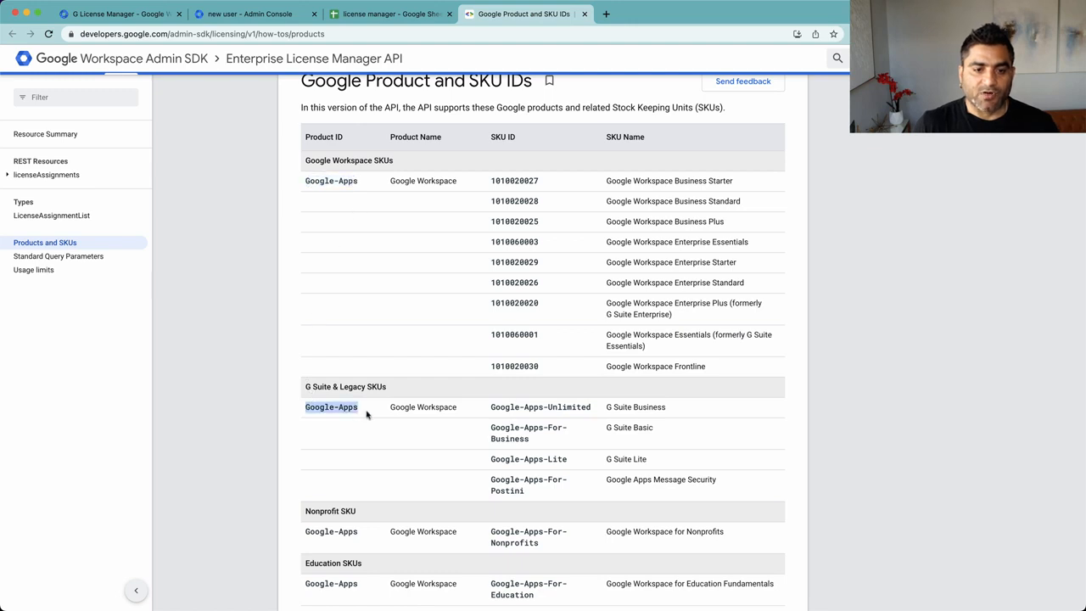
left_click_drag(305, 532, 354, 533)
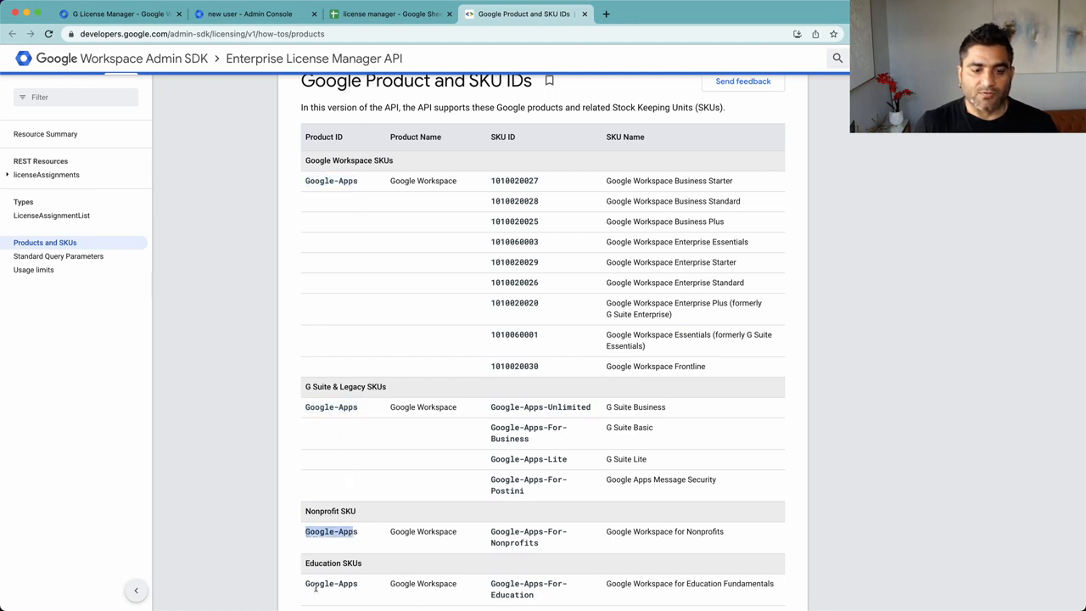
left_click_drag(310, 585, 357, 586)
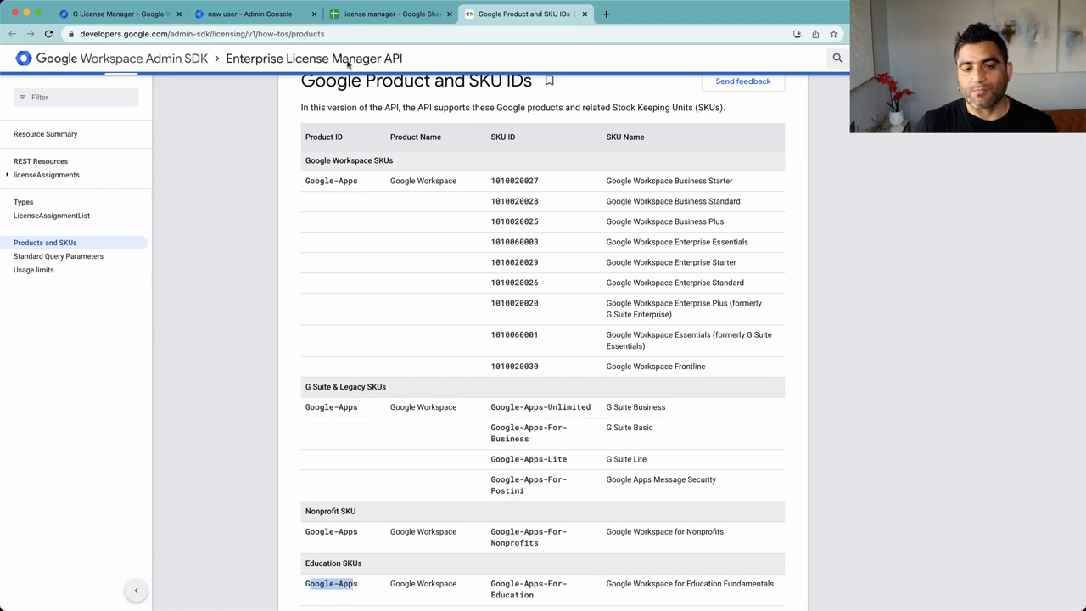
left_click(347, 412)
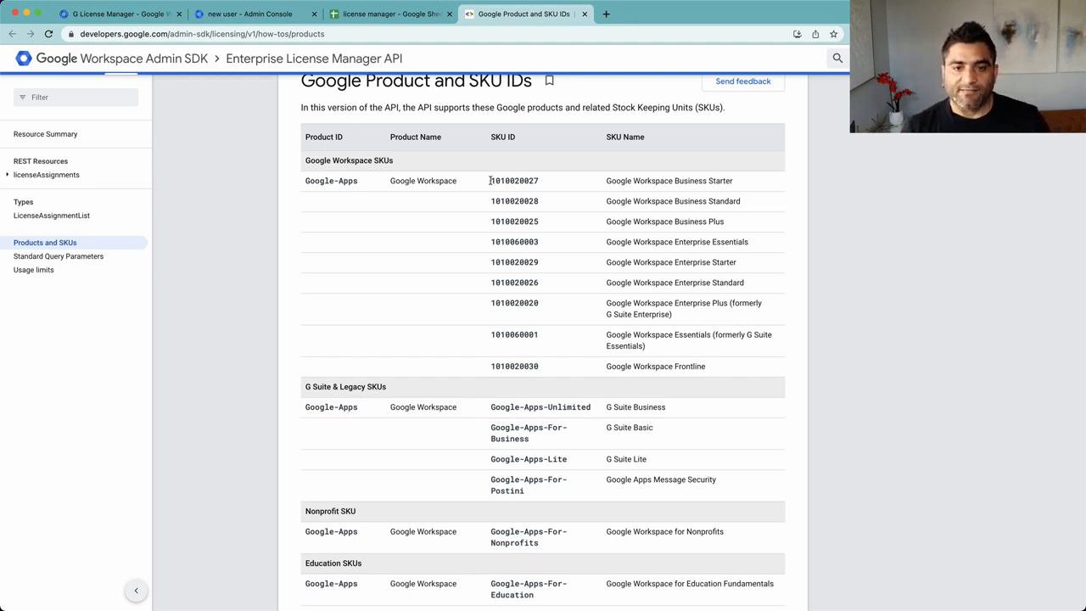
- Examine the SKU IDs and SKU names, including Business Starter and Enterprise Plus
left_click_drag(489, 180, 552, 597)
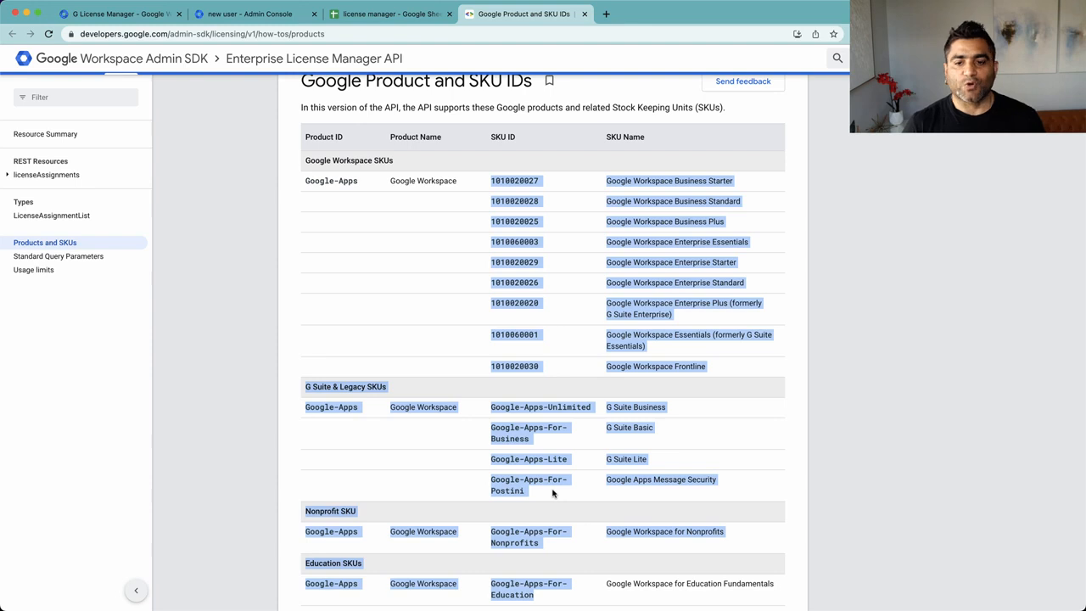
left_click_drag(606, 181, 737, 554)
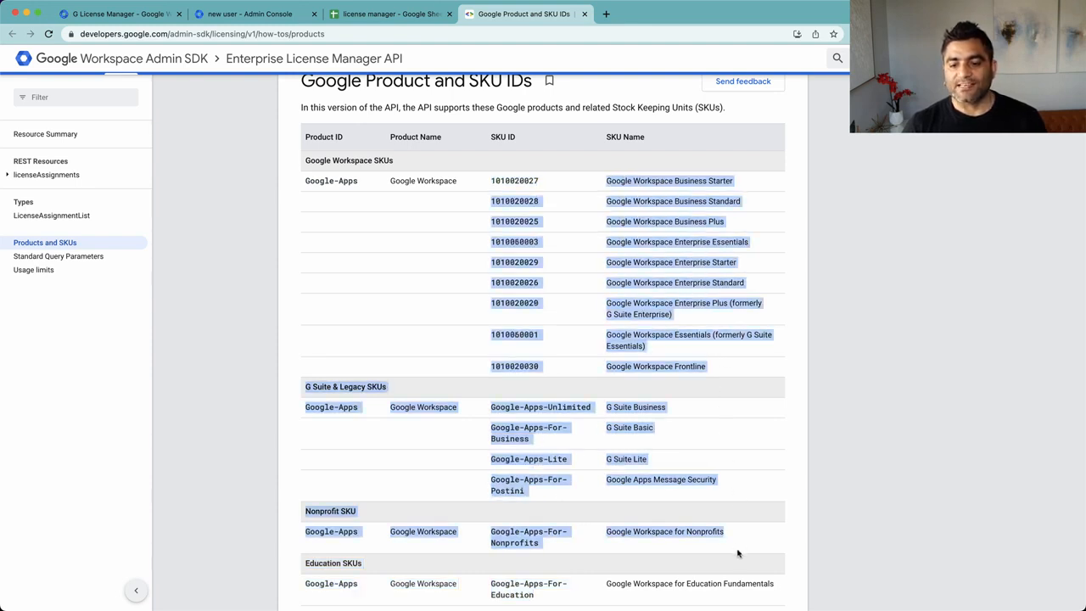
left_click(676, 352)
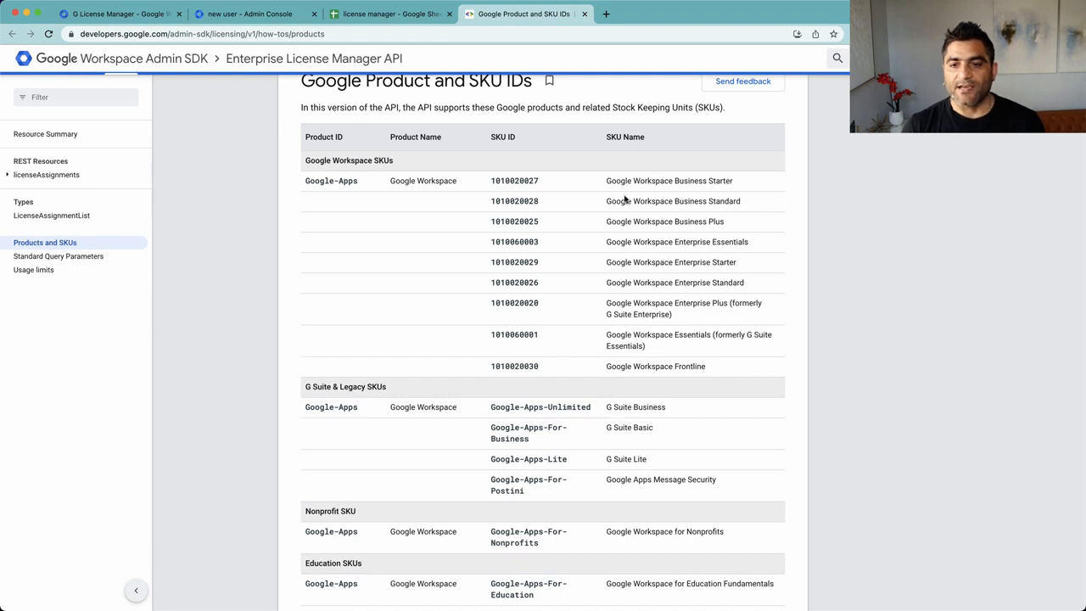
left_click_drag(675, 181, 763, 194)
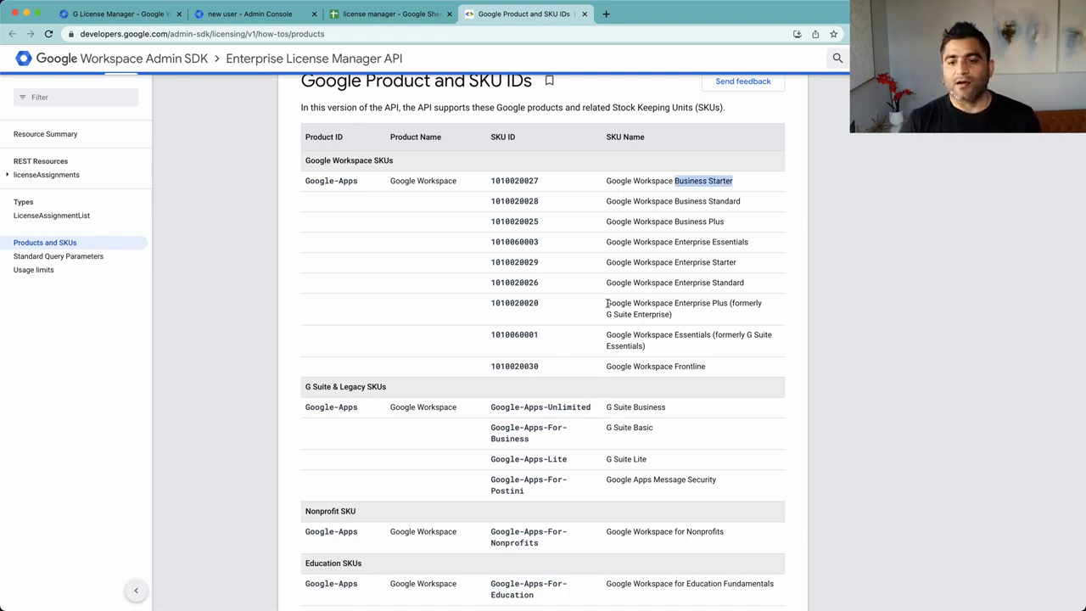
left_click_drag(607, 303, 683, 317)
left_click(683, 319)
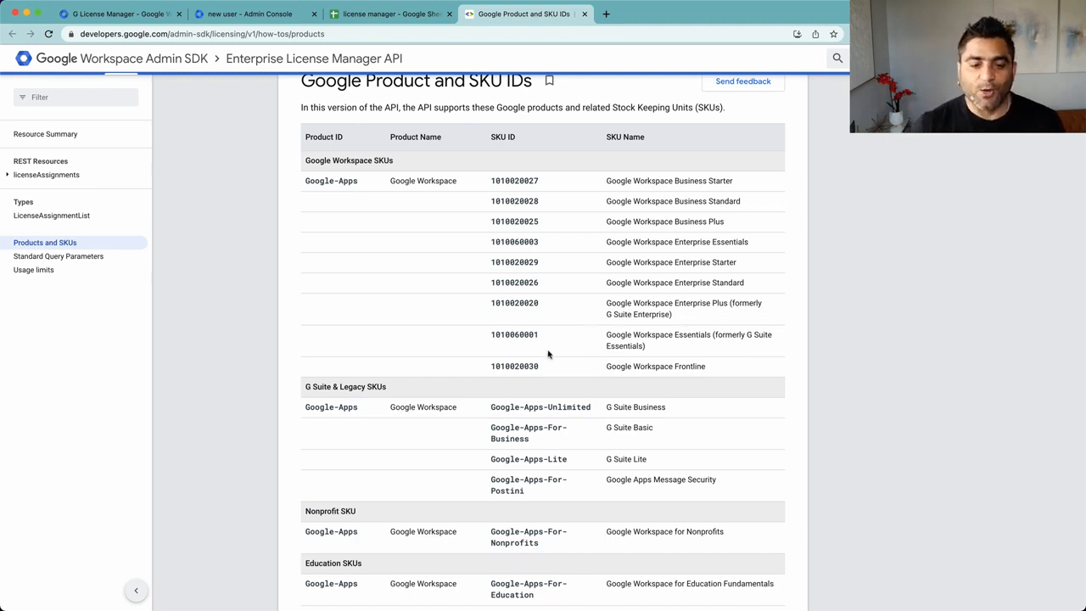
- Return to the license manager spreadsheet and check the two user emails in A2 and A3 of the Assign Licenses sheet
left_click(372, 17)
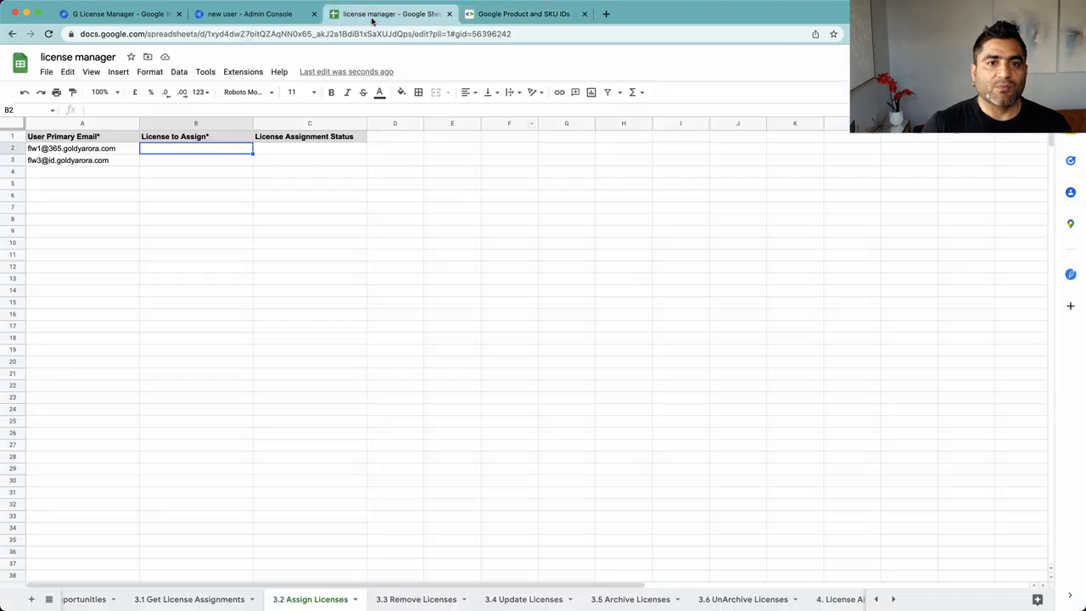
left_click(80, 153)
left_click(78, 163)
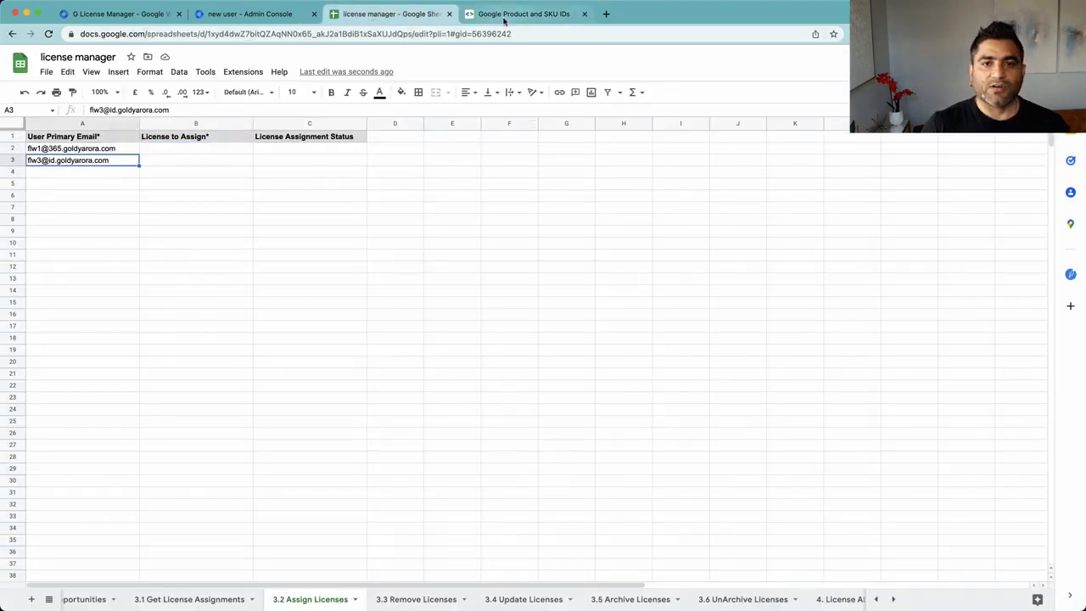
- Review the Education, Drive Storage, Vault, Cloud Identity and Cloud Identity Premium entries on the Google SKU reference page
left_click(505, 16)
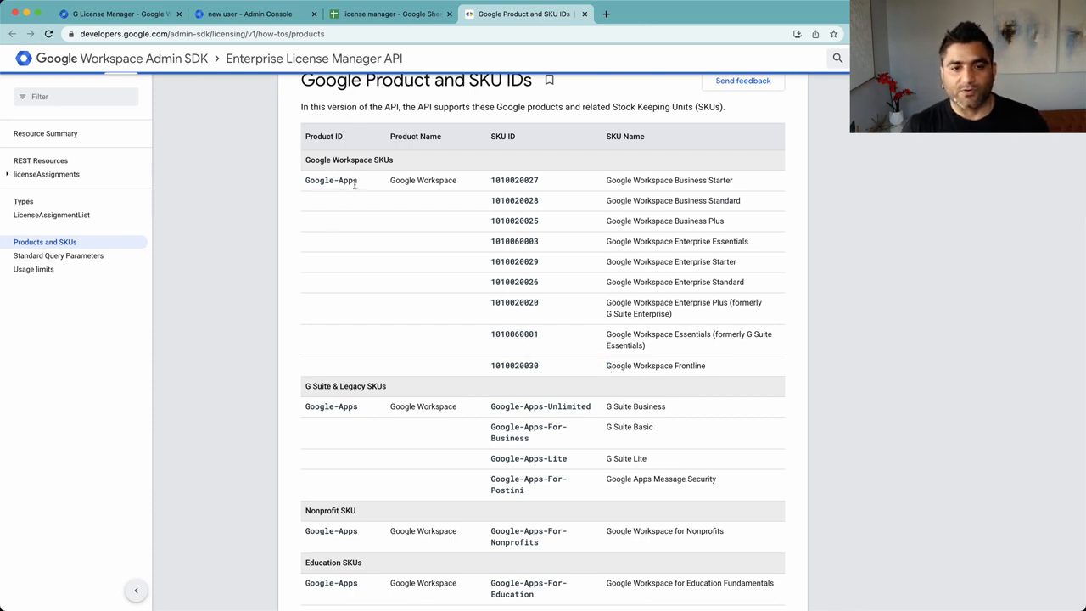
scroll(528, 438, "down", 3)
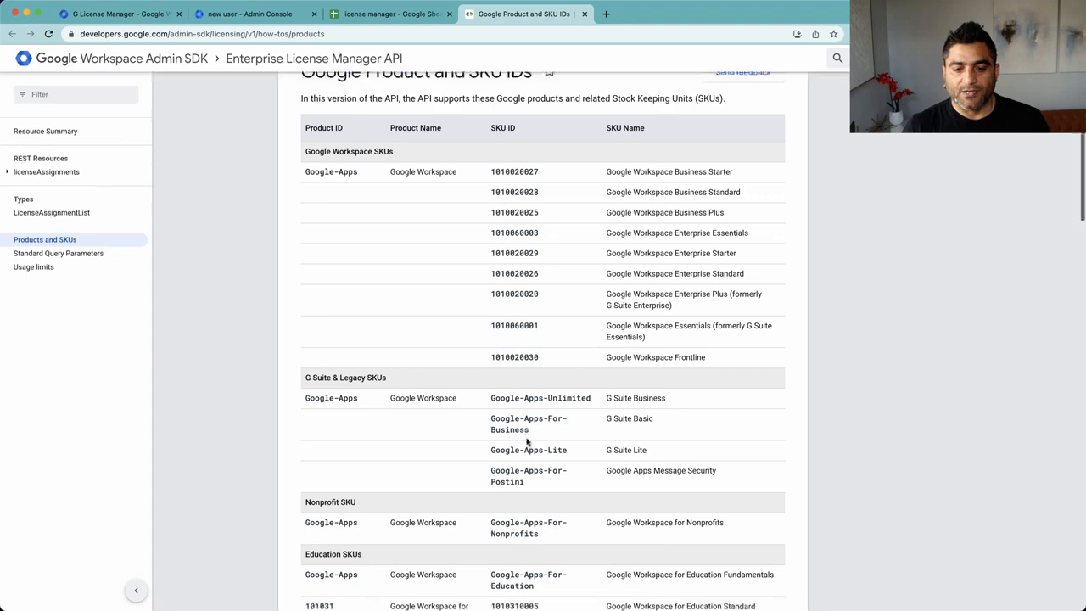
scroll(526, 434, "down", 2)
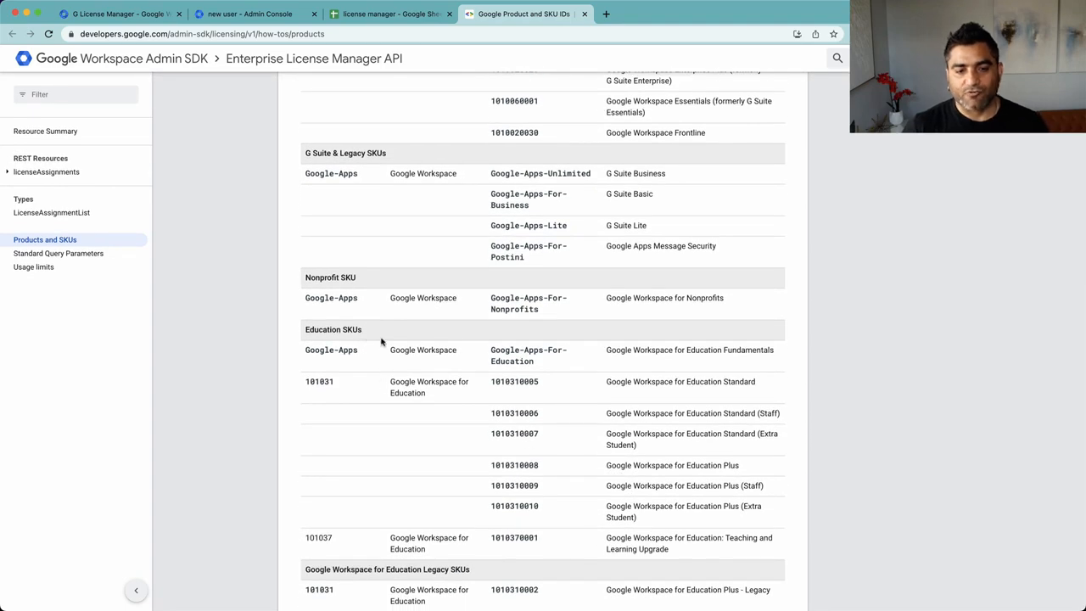
scroll(412, 395, "down", 4)
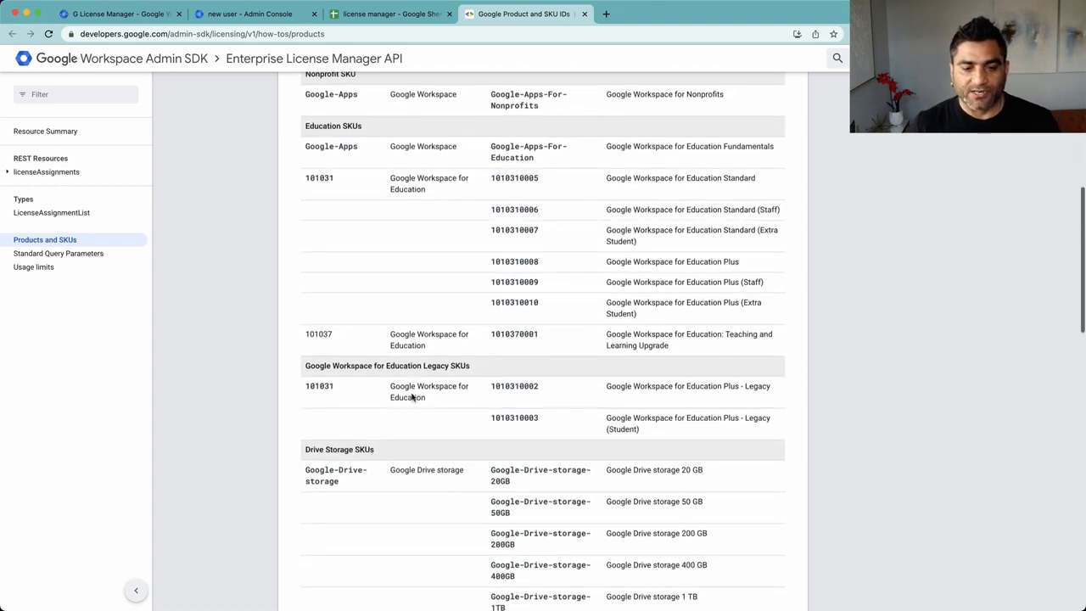
scroll(412, 397, "down", 7)
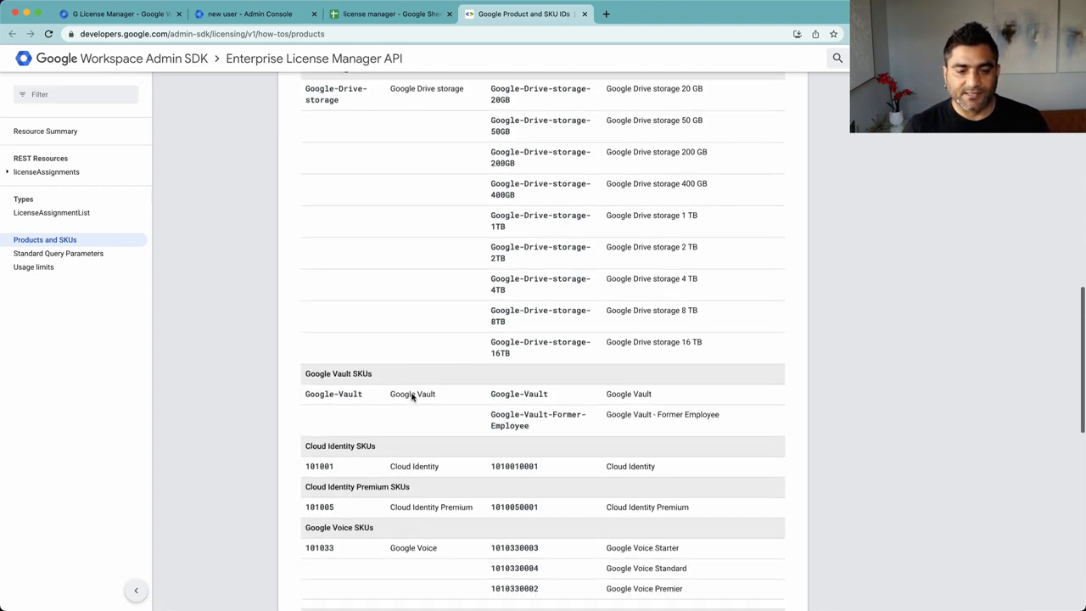
scroll(413, 397, "down", 3)
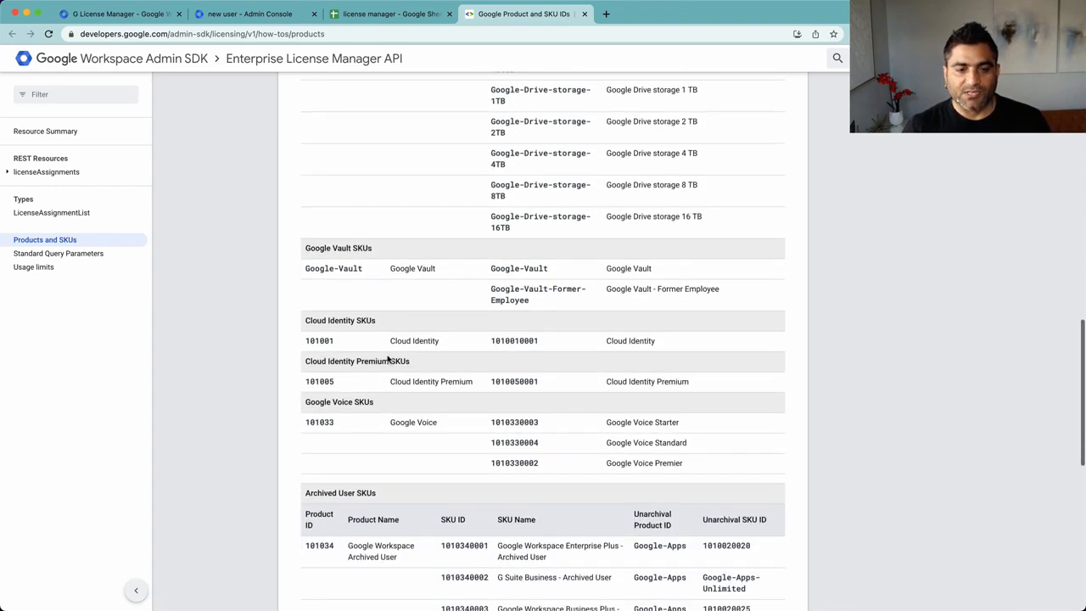
double_click(393, 343)
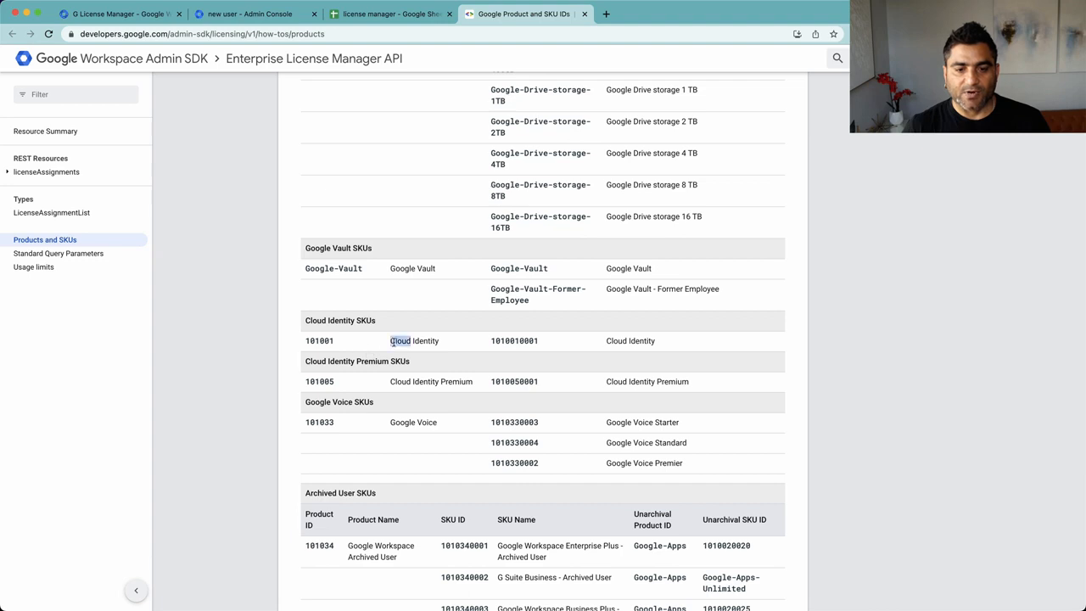
left_click_drag(391, 383, 473, 388)
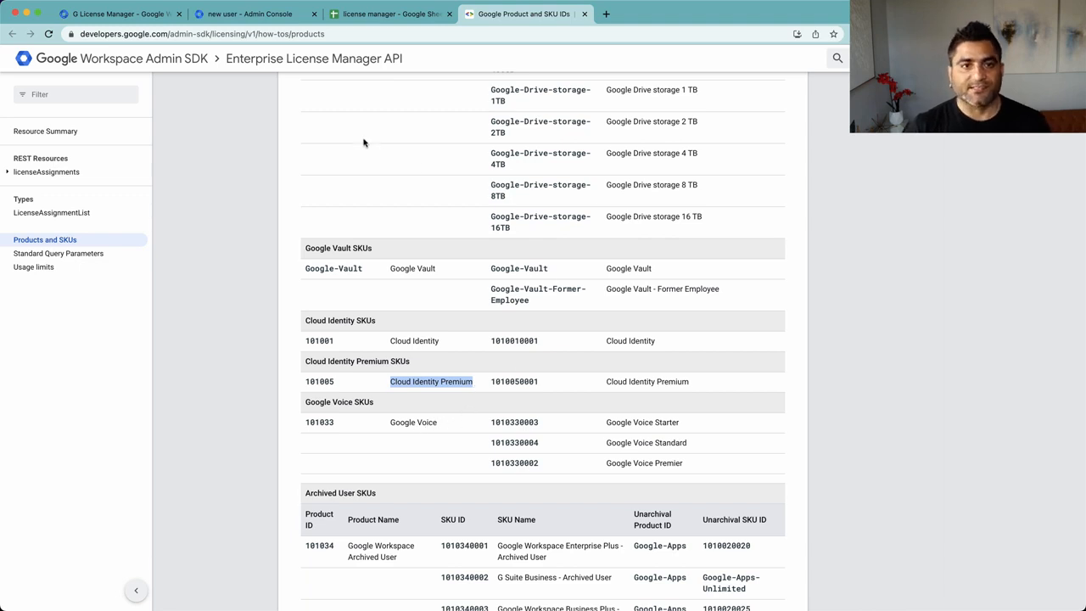
- Locate the 4. License Abbreviation Sheet in the license manager spreadsheet and revisit the Google SKU reference for comparison
left_click(368, 19)
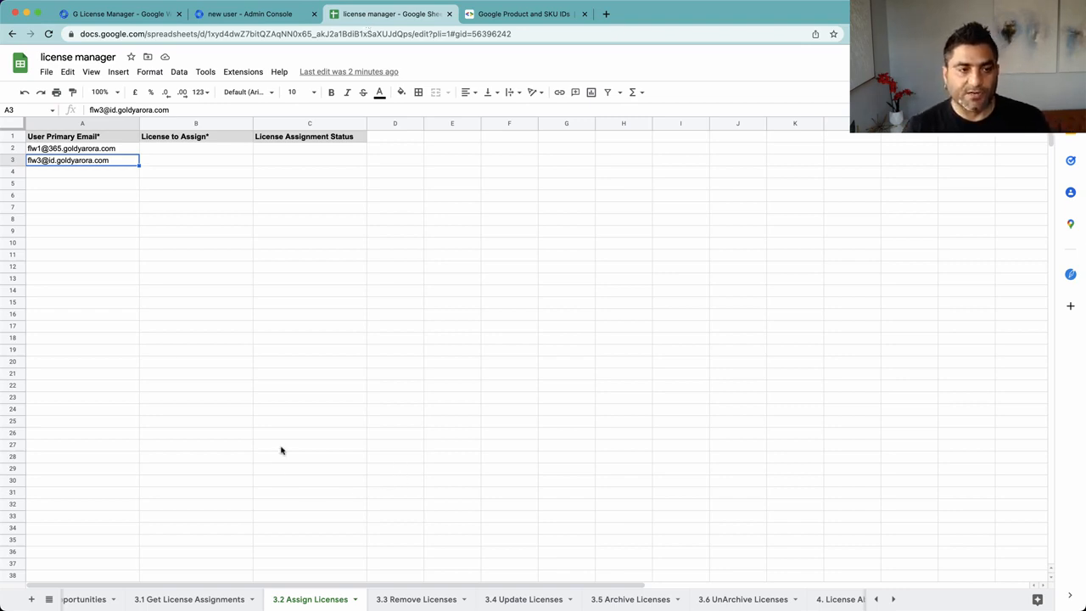
scroll(738, 604, "right", 2)
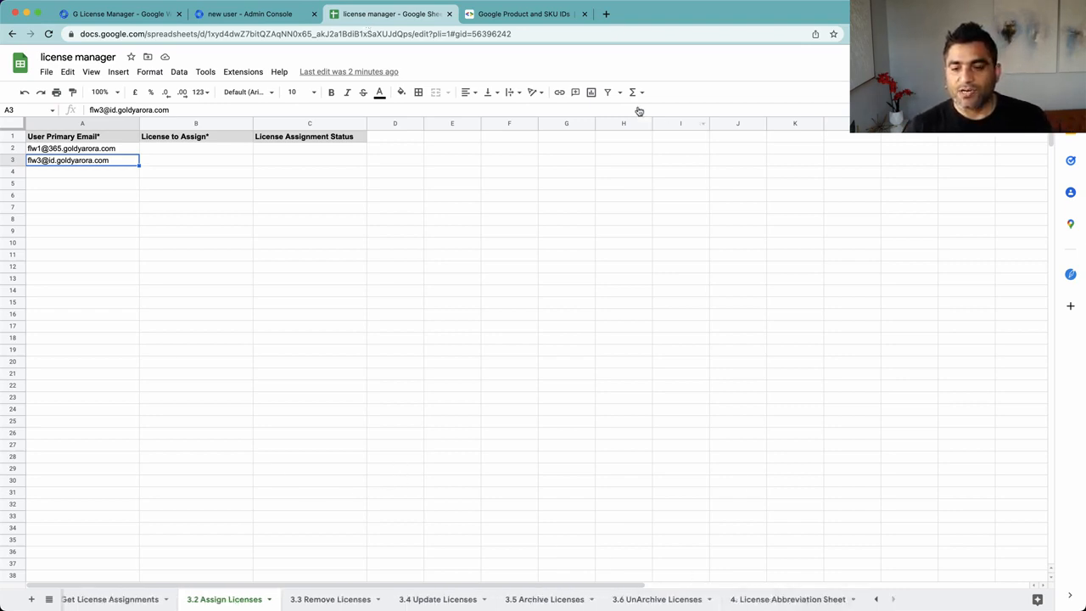
left_click(509, 15)
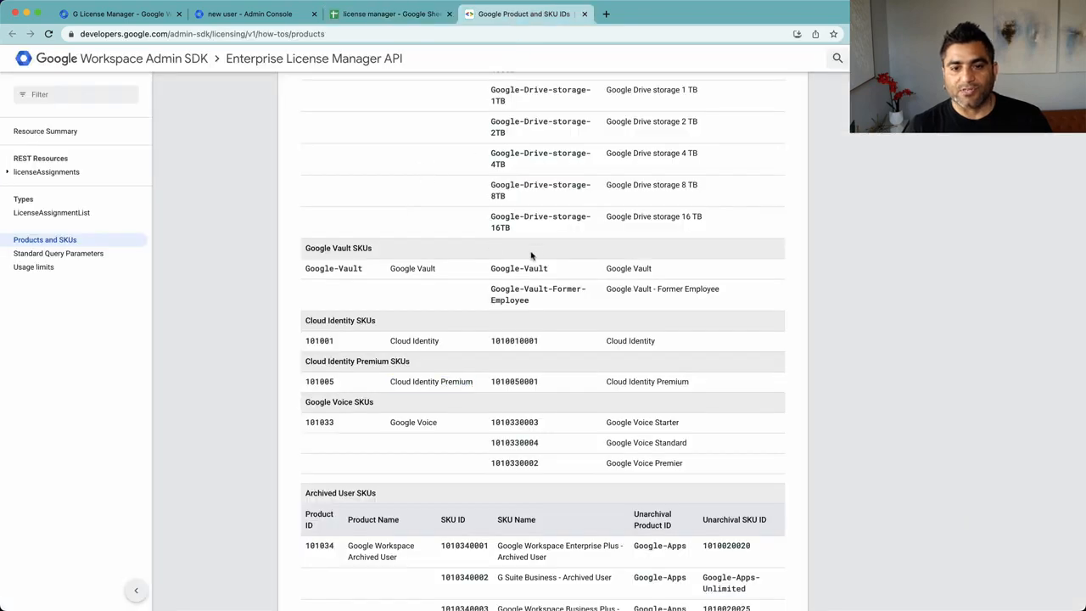
scroll(533, 255, "up", 10)
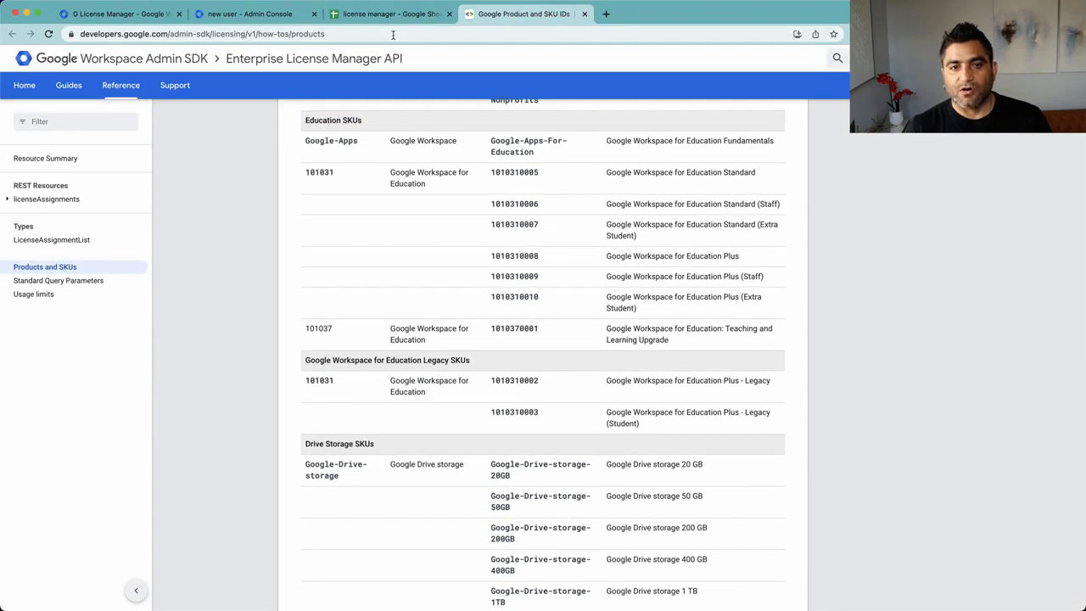
- Review the abbreviations for Business Starter, Frontline, Enterprise Plus and Cloud Identity Premium in the license manager spreadsheet's 4. License Abbreviation Sheet
left_click(373, 17)
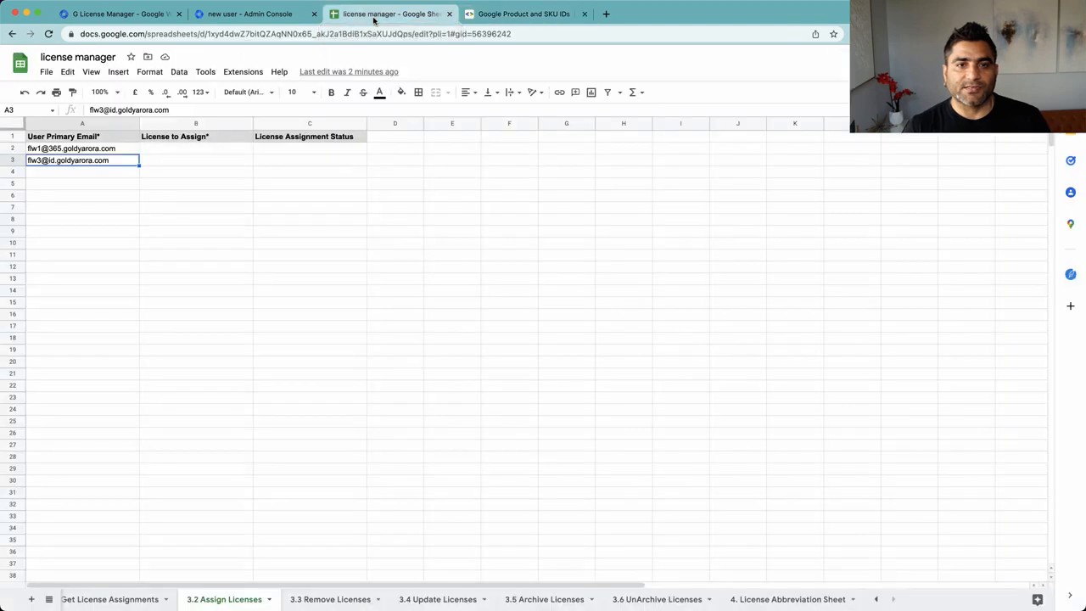
left_click(786, 599)
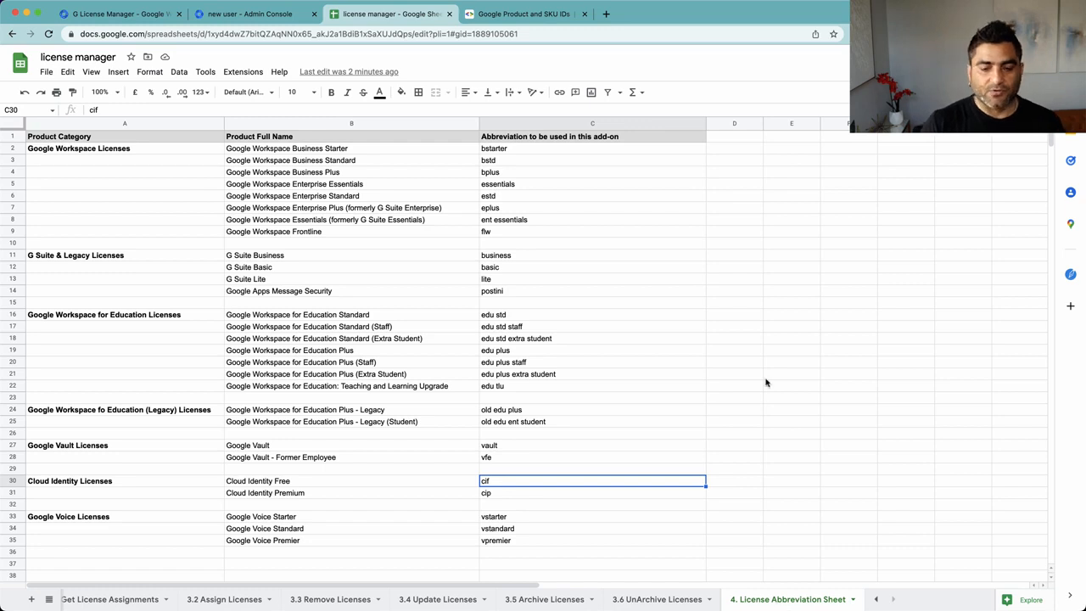
left_click(543, 124)
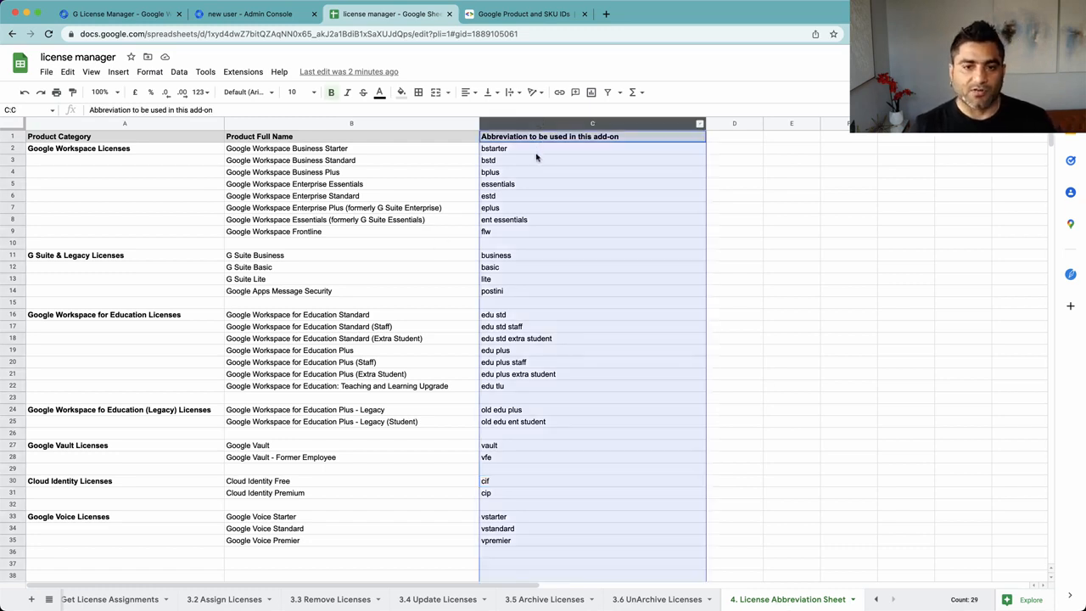
left_click(537, 153)
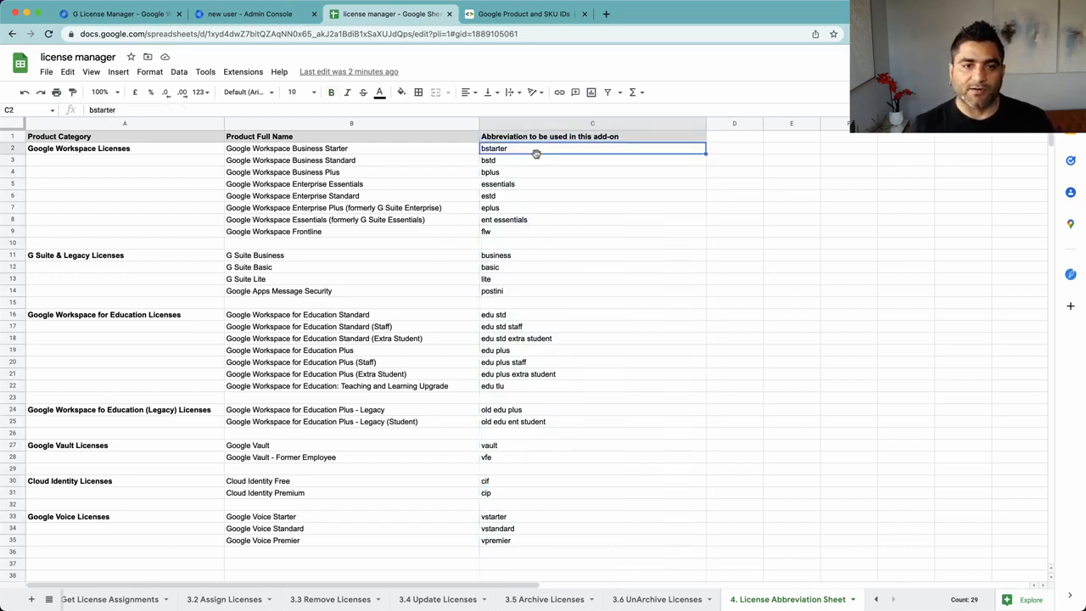
left_click(289, 235)
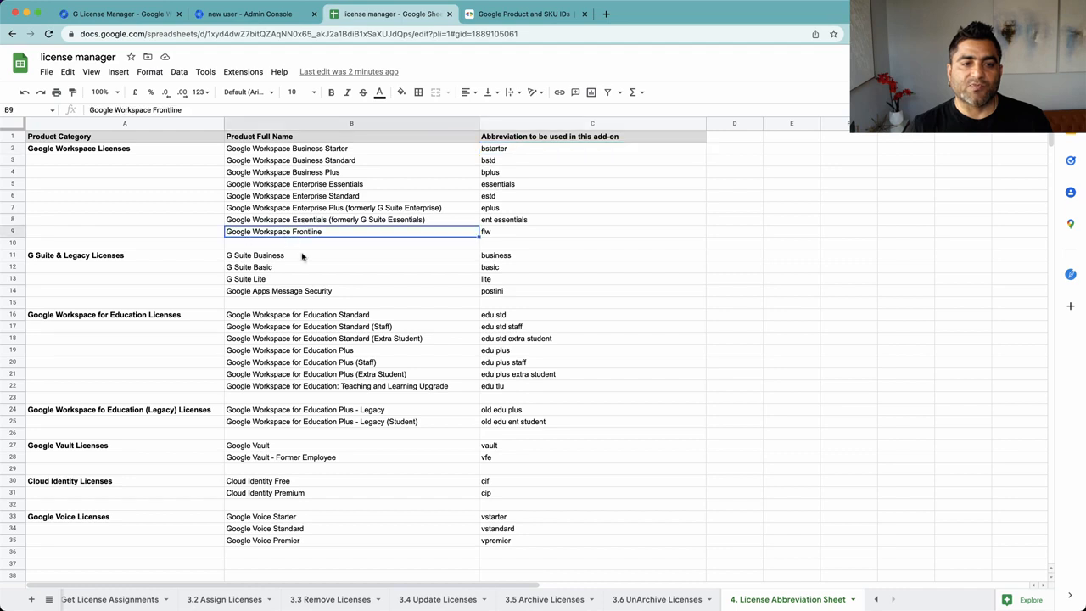
left_click(494, 237)
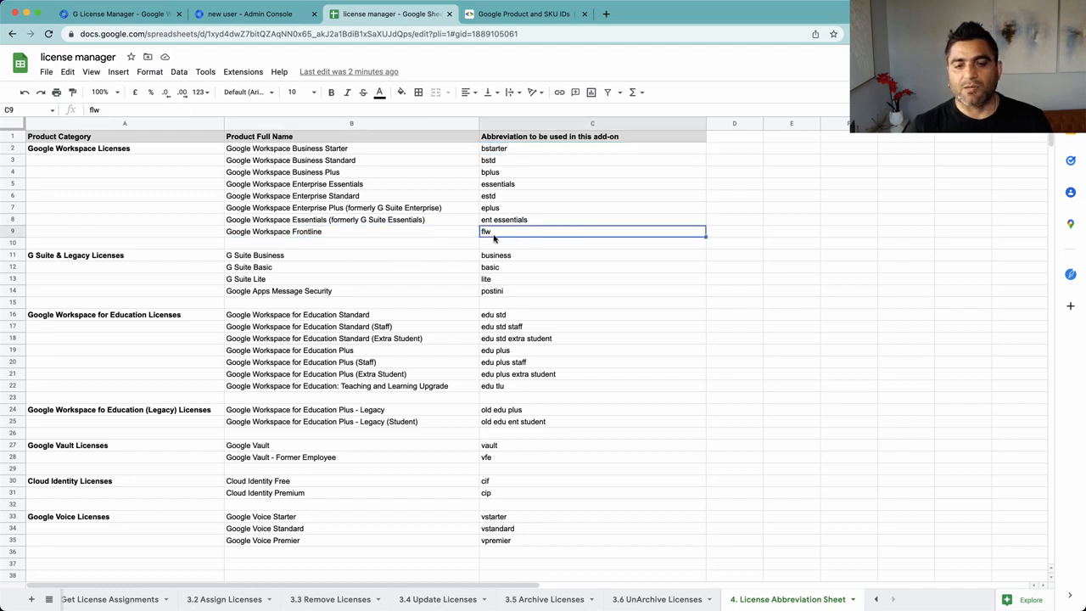
left_click(285, 210)
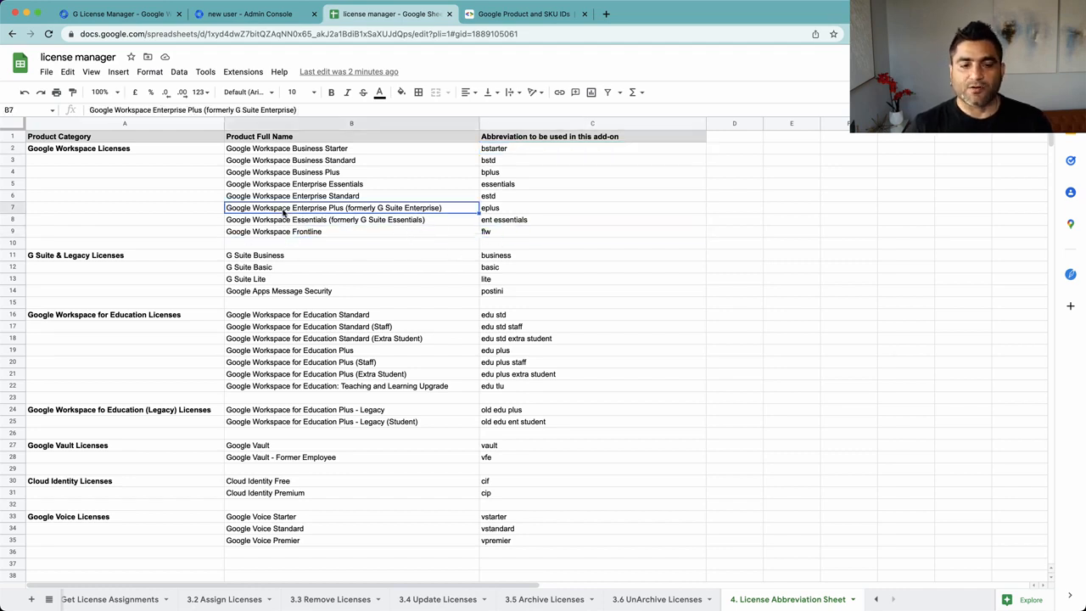
left_click(505, 210)
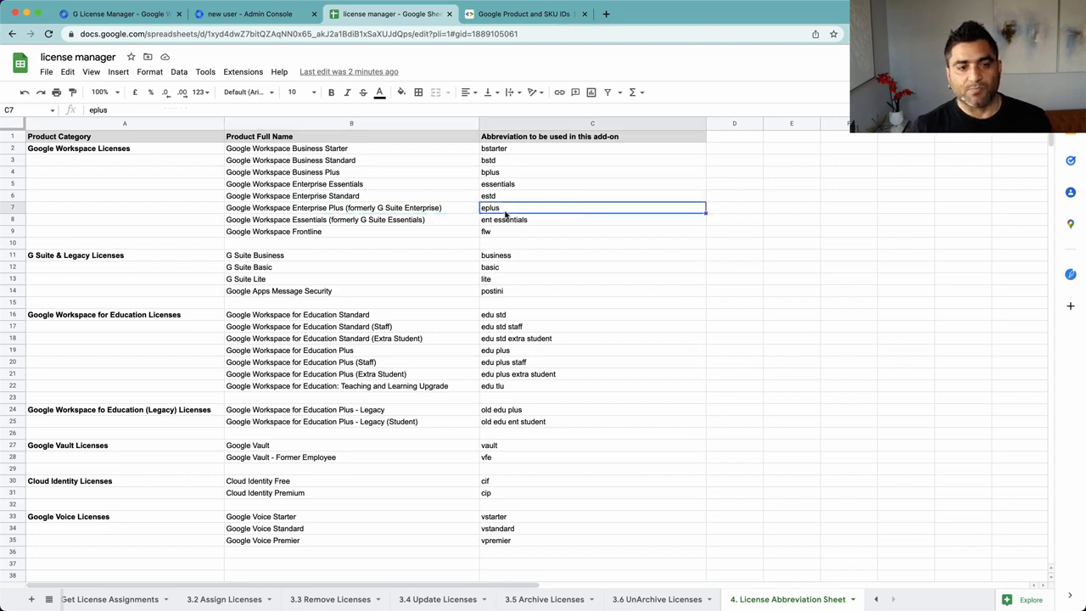
left_click(492, 497)
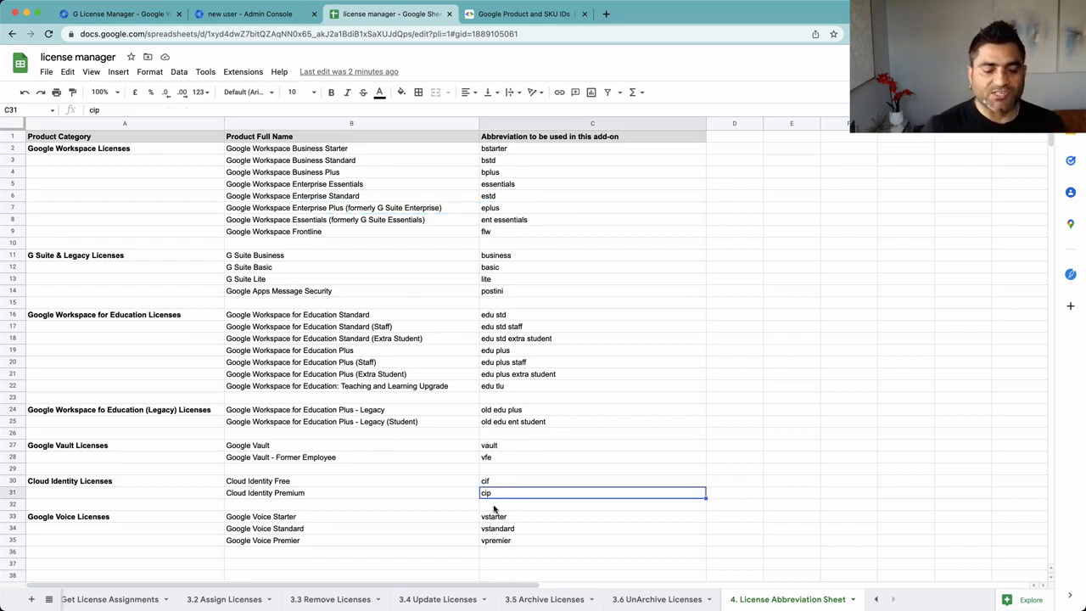
key("Left")
key("Right")
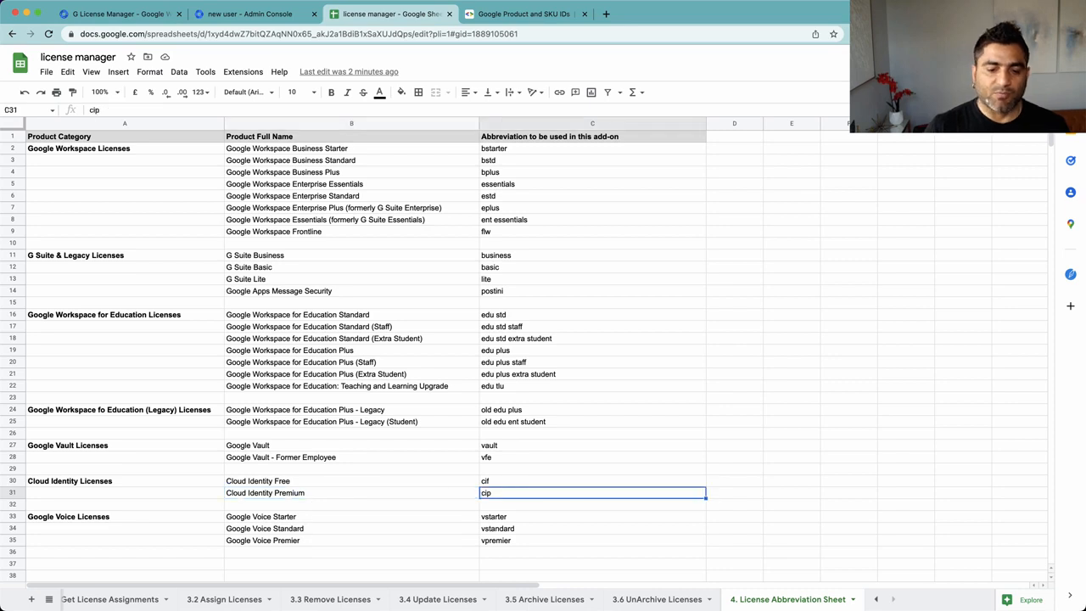
- Enter cip as the license to assign for both users in B2 and B3 of the 3.2 Assign Licenses sheet
left_click(222, 599)
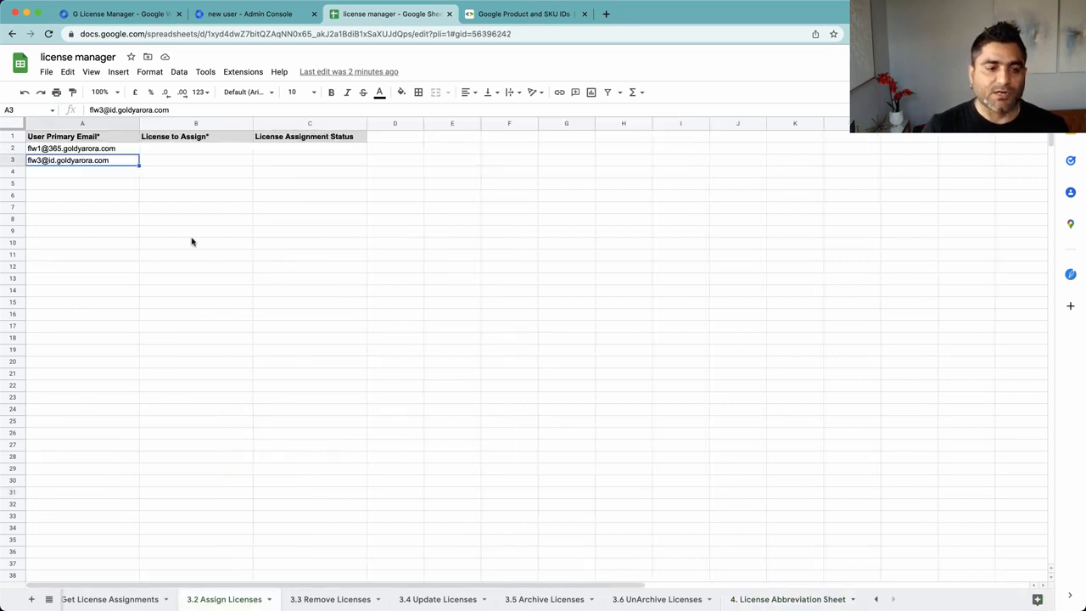
left_click_drag(207, 152, 211, 157)
key("Left")
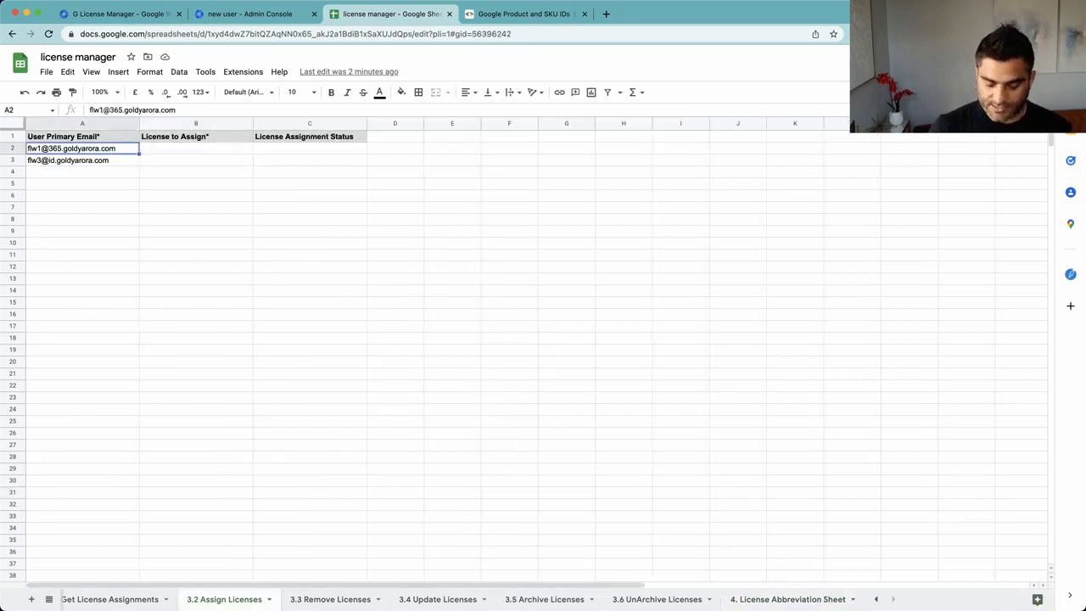
key("Right")
type("cip")
key("Return")
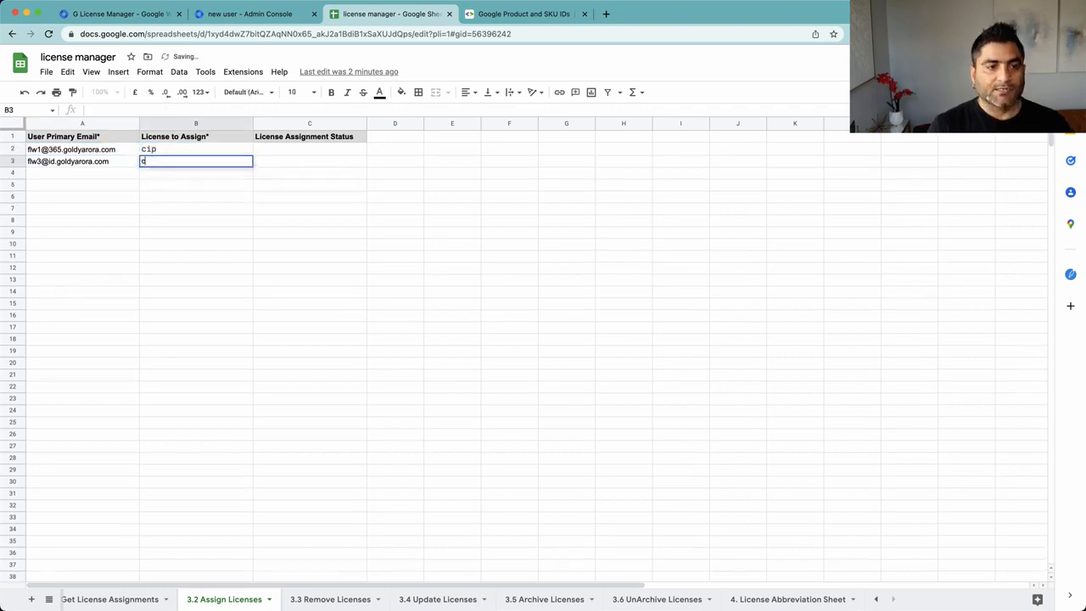
type("cip")
key("Tab")
- Run G License Manager's 3.2 Assign Licenses operation for the two listed users and check the assignment status column
left_click(254, 75)
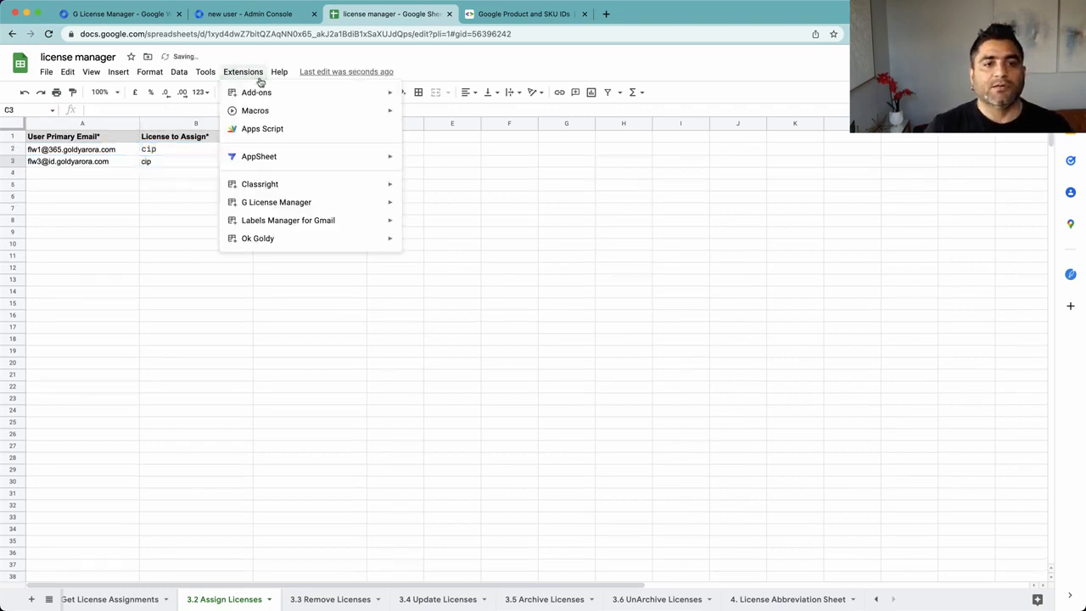
mouse_move(342, 203)
mouse_move(493, 263)
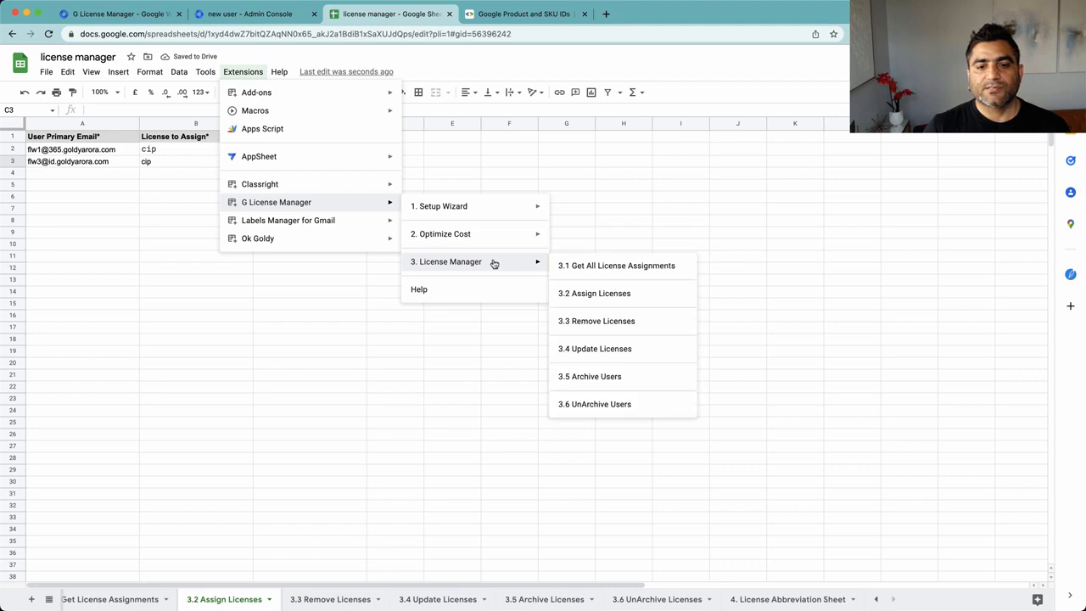
left_click(574, 293)
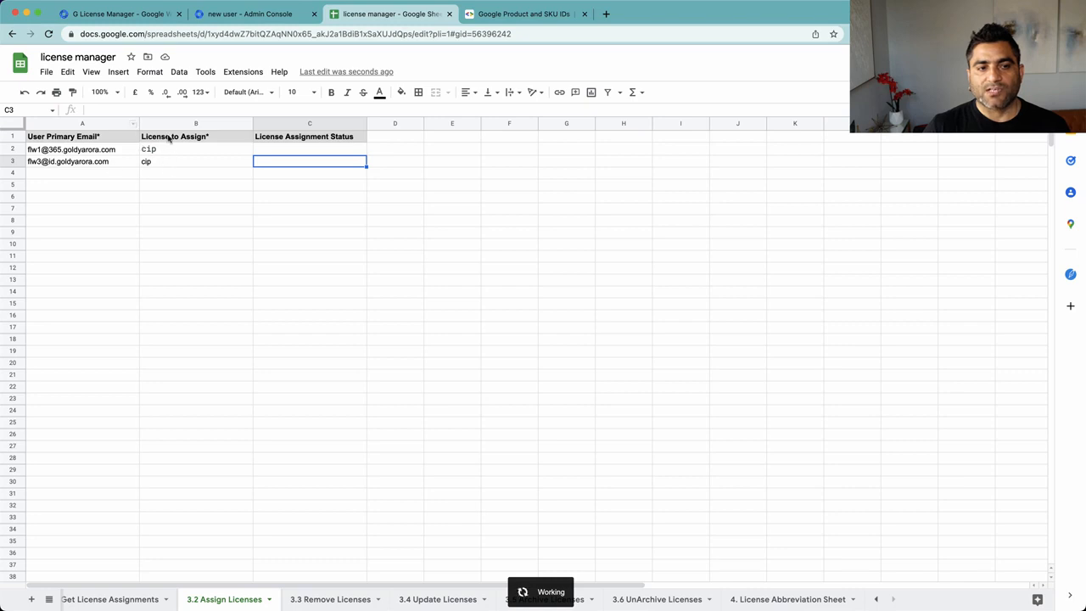
left_click(169, 123)
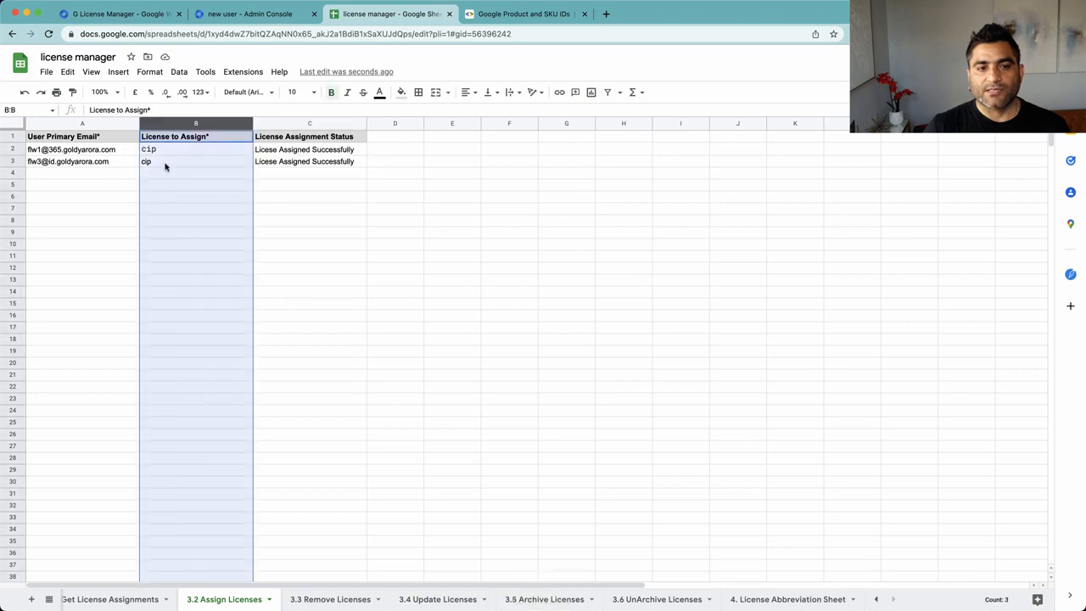
left_click(263, 167)
- Copy the user email from A2, find that user in the Admin console and view the user's assigned licences
left_click(114, 154)
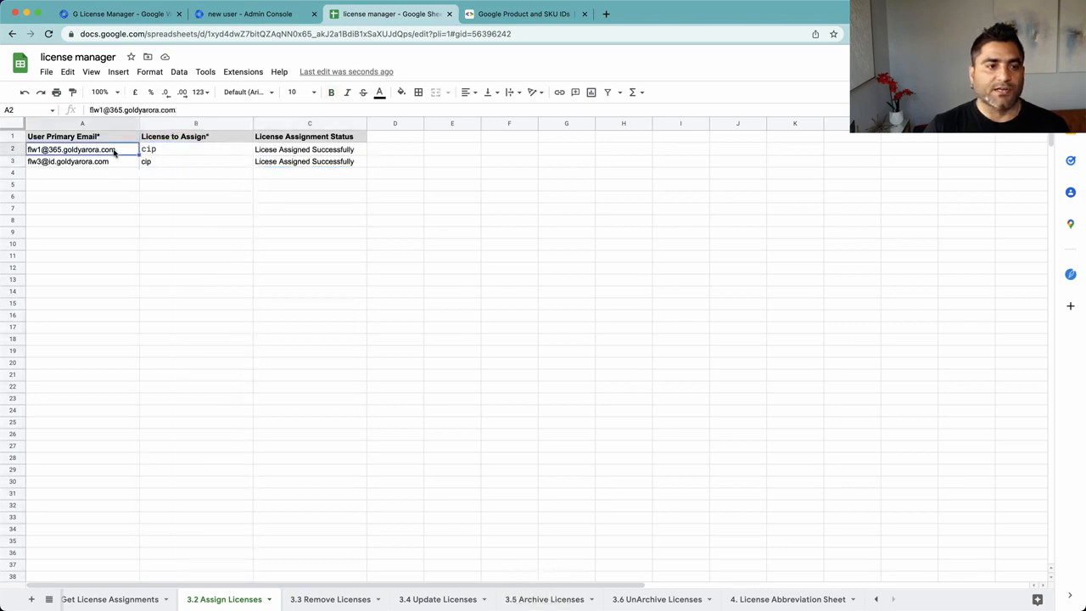
left_click(138, 16)
left_click(255, 14)
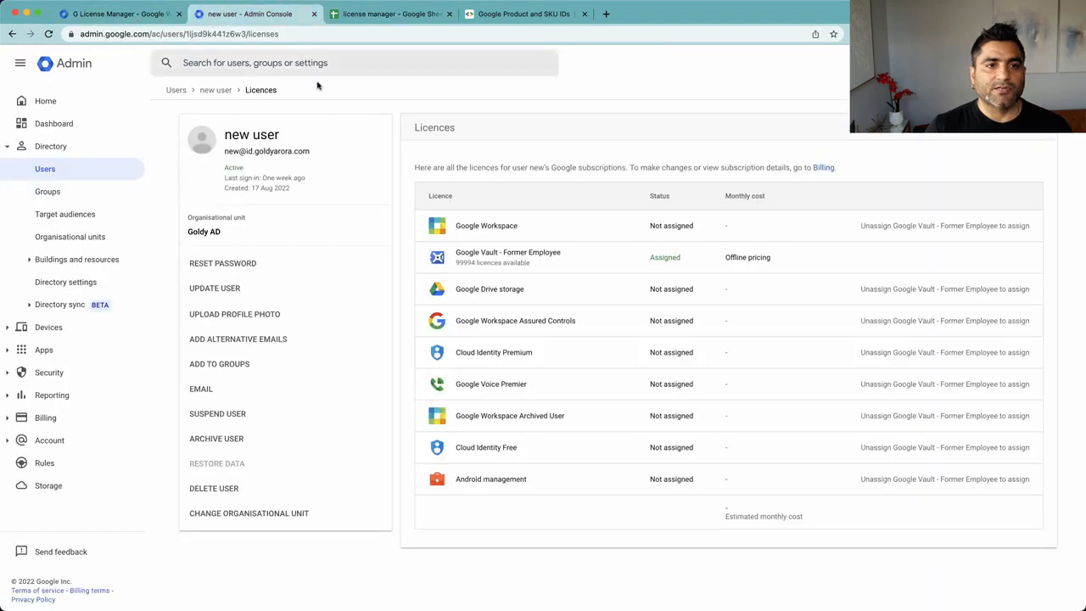
left_click(301, 62)
key("cmd+v")
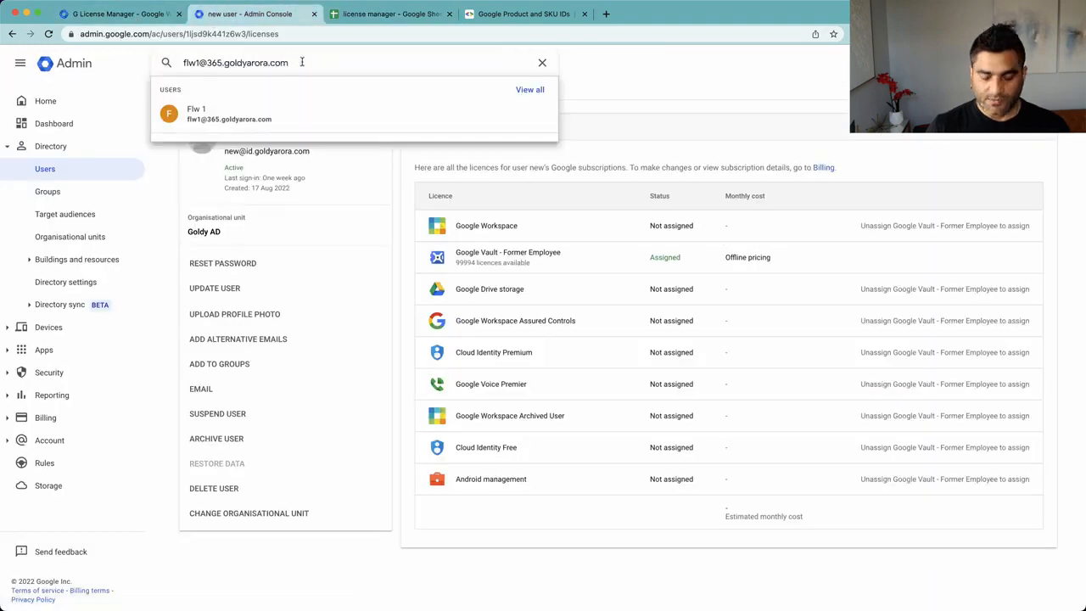
key("Return")
left_click(340, 186)
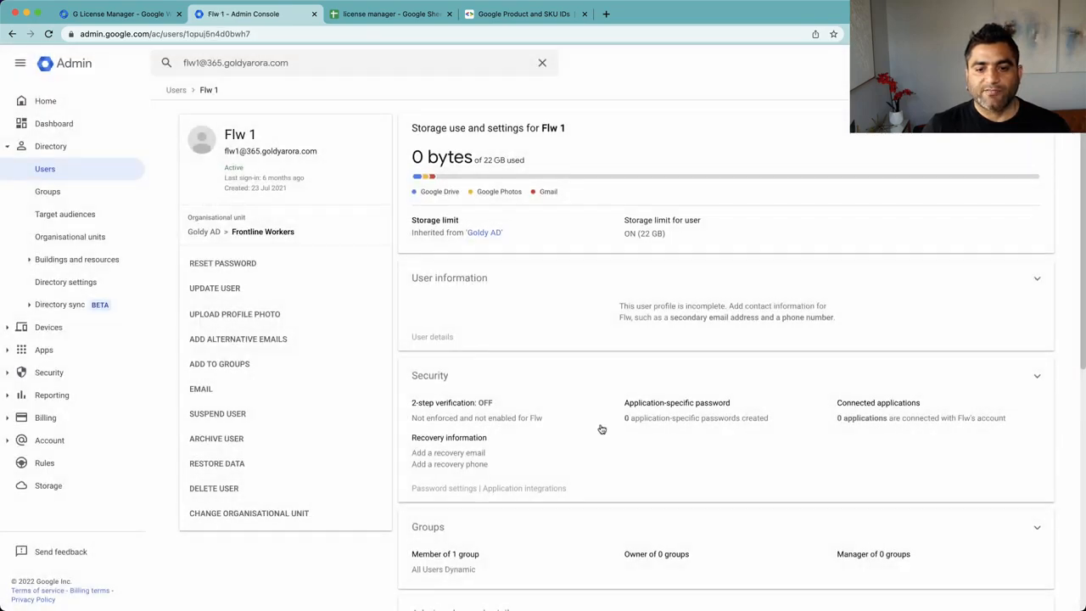
scroll(601, 429, "down", 5)
left_click(555, 434)
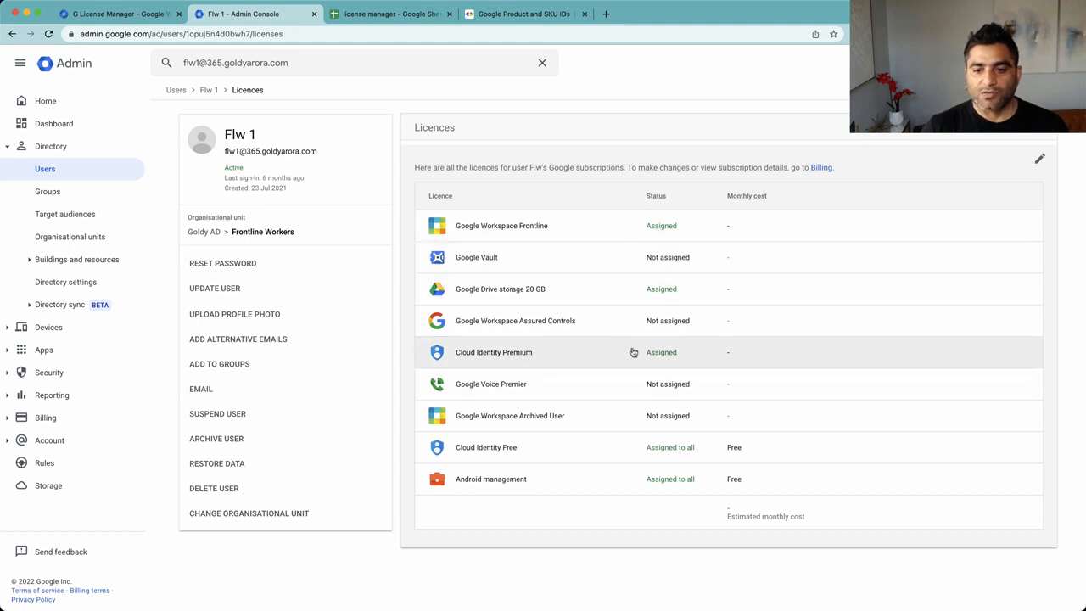
- Return to the Google SKU reference and highlight the Google Workspace Frontline entry among the Google Workspace SKUs
left_click(386, 17)
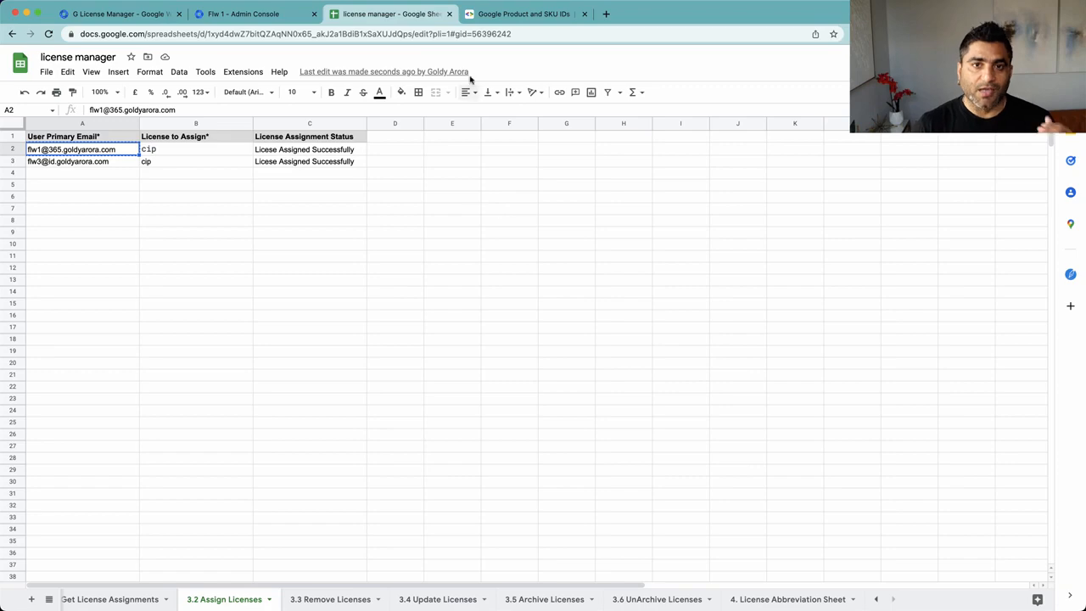
left_click(498, 22)
scroll(621, 265, "up", 10)
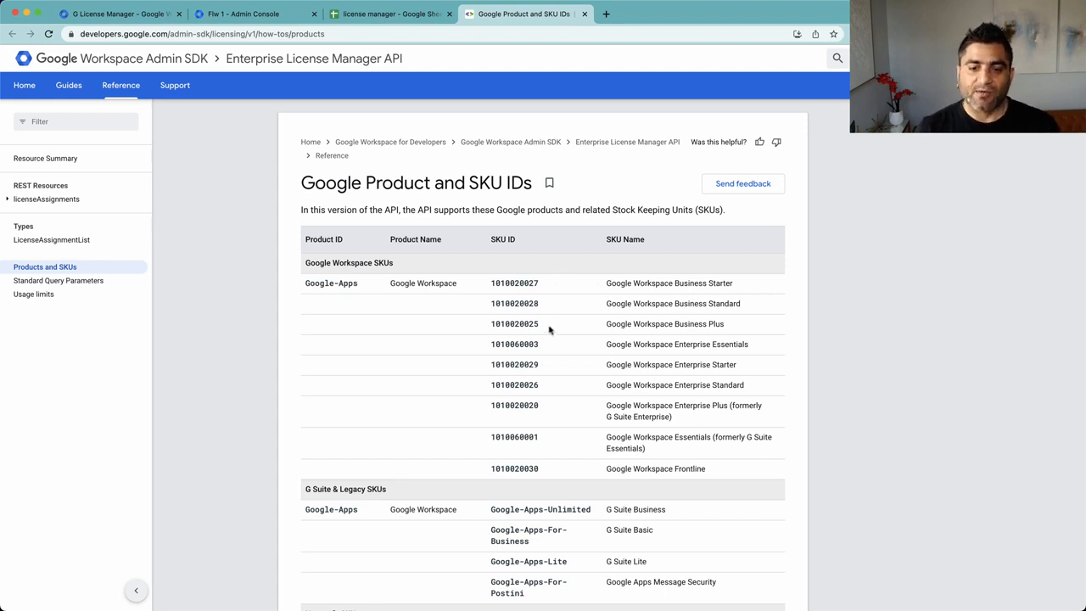
scroll(550, 330, "down", 1)
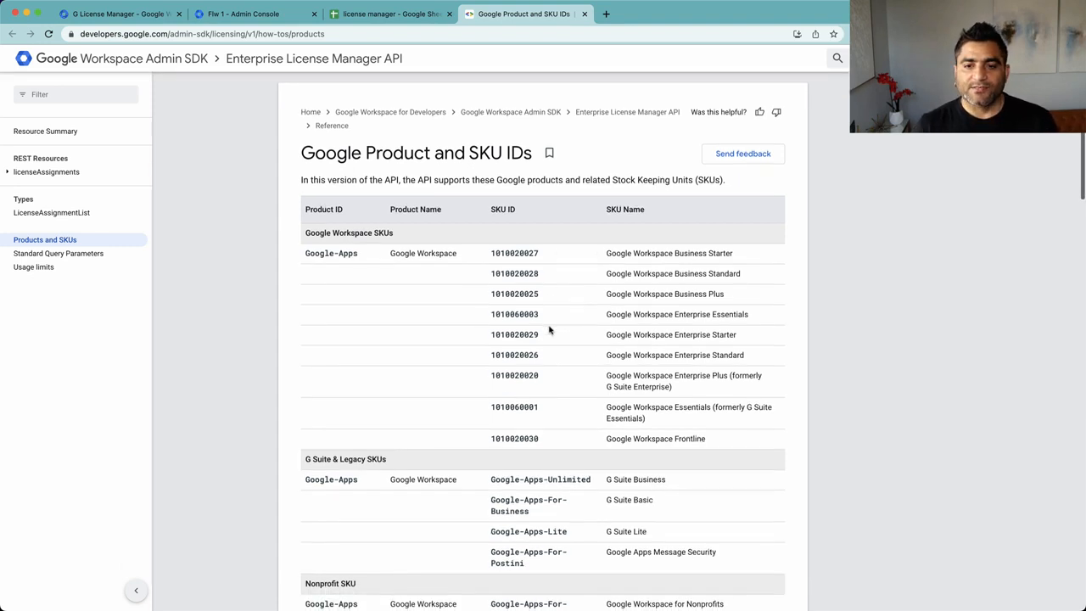
left_click_drag(607, 441, 728, 441)
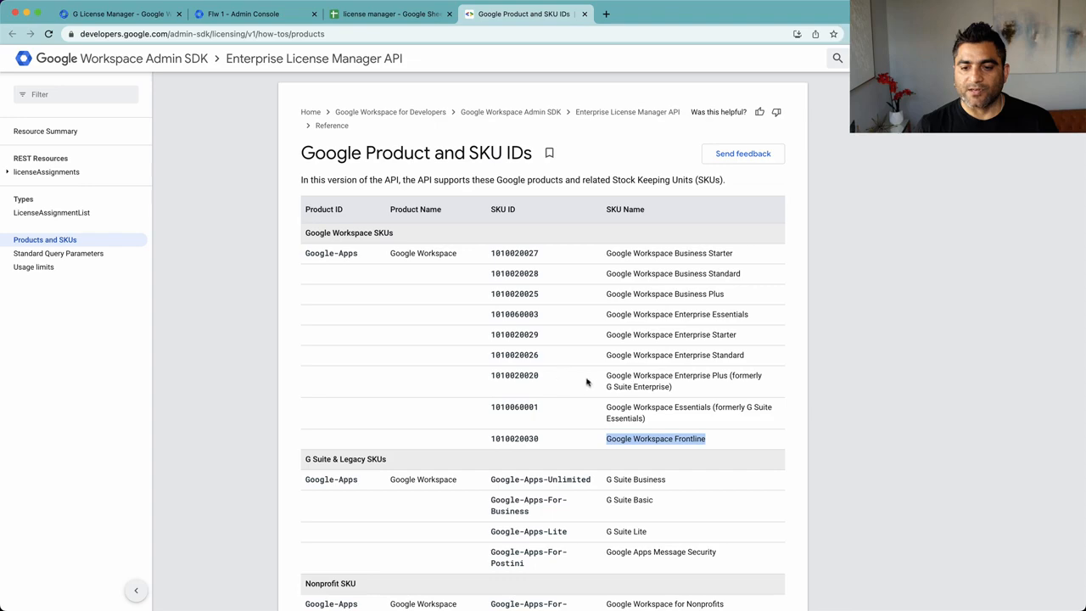
- Look up the Enterprise Plus abbreviation in the license manager spreadsheet and set B2 and B3 of Assign Licenses to eplus
left_click(367, 18)
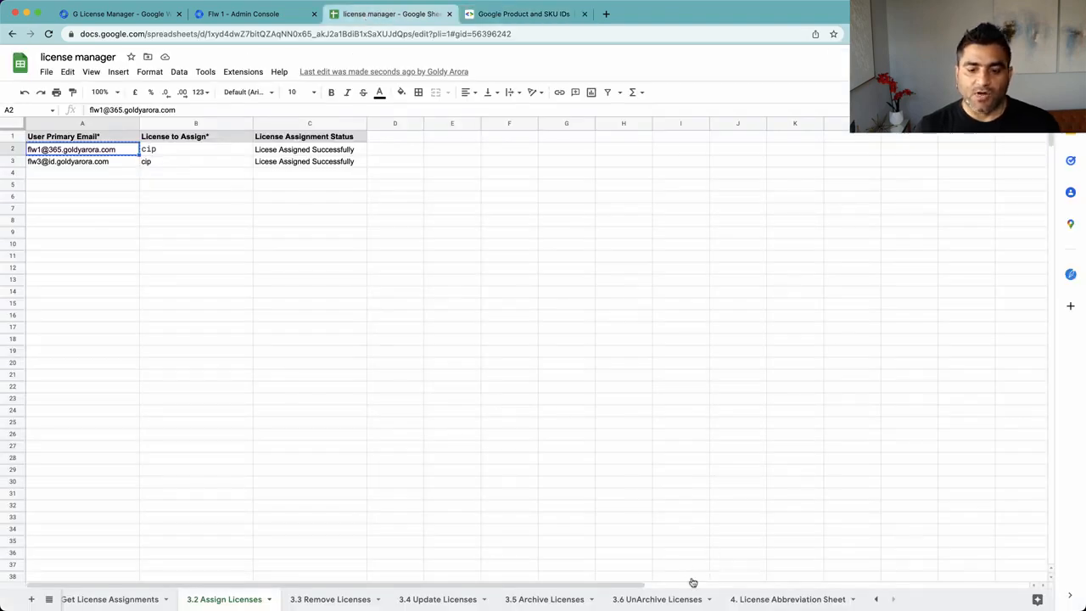
left_click(770, 600)
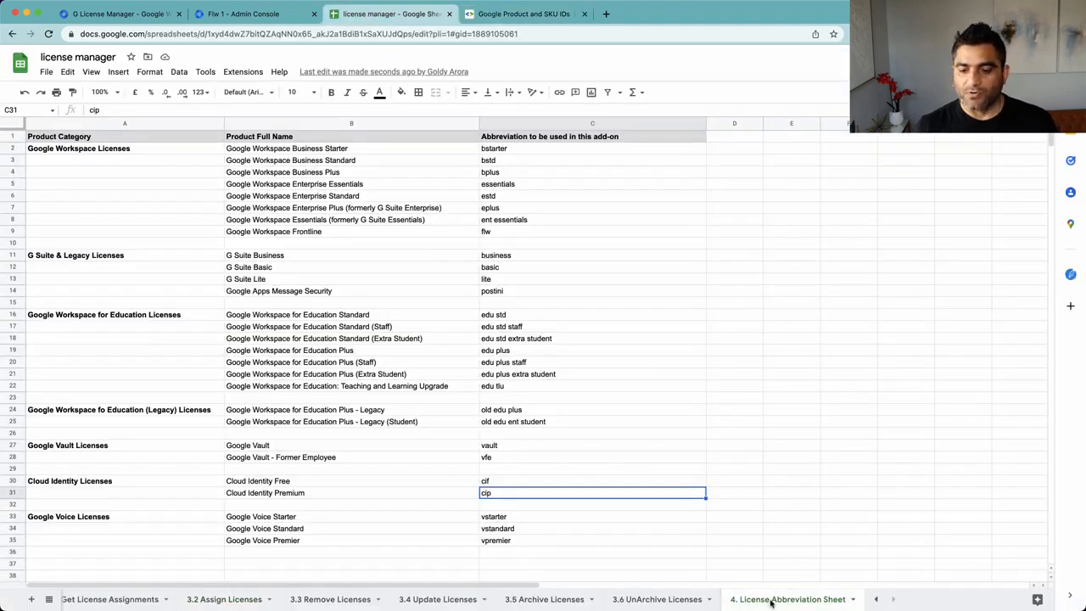
left_click(501, 210)
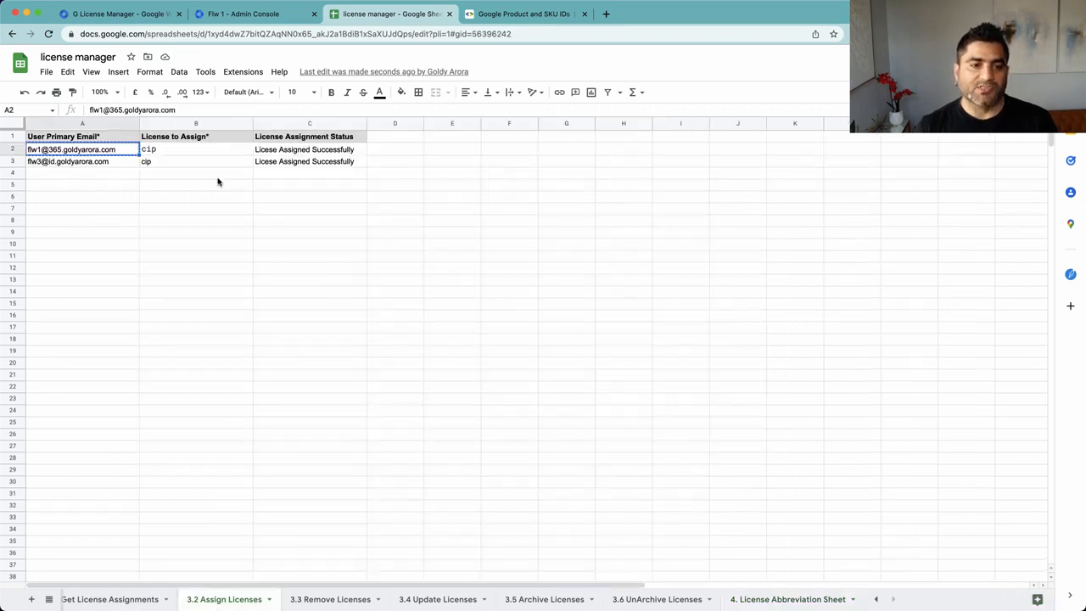
left_click(200, 152)
type("eplus")
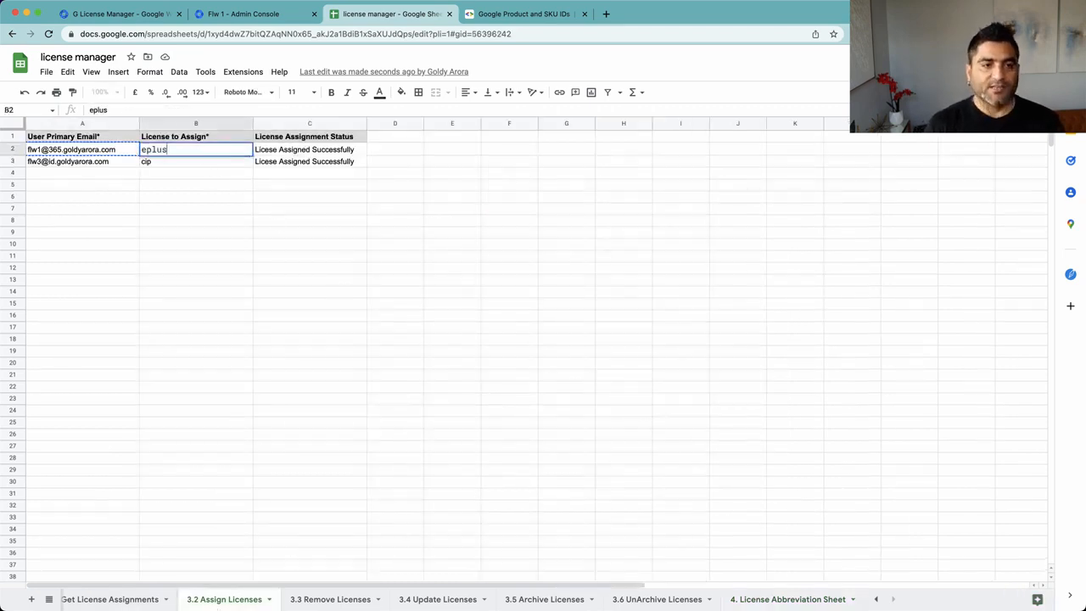
key("Return")
type("eplus")
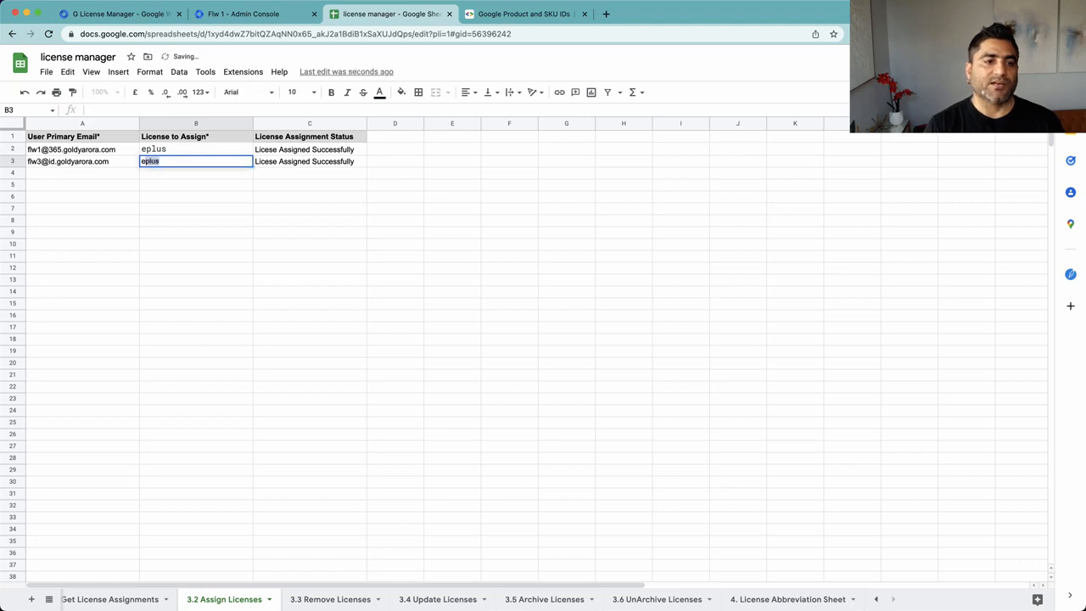
key("Return")
key("Up")
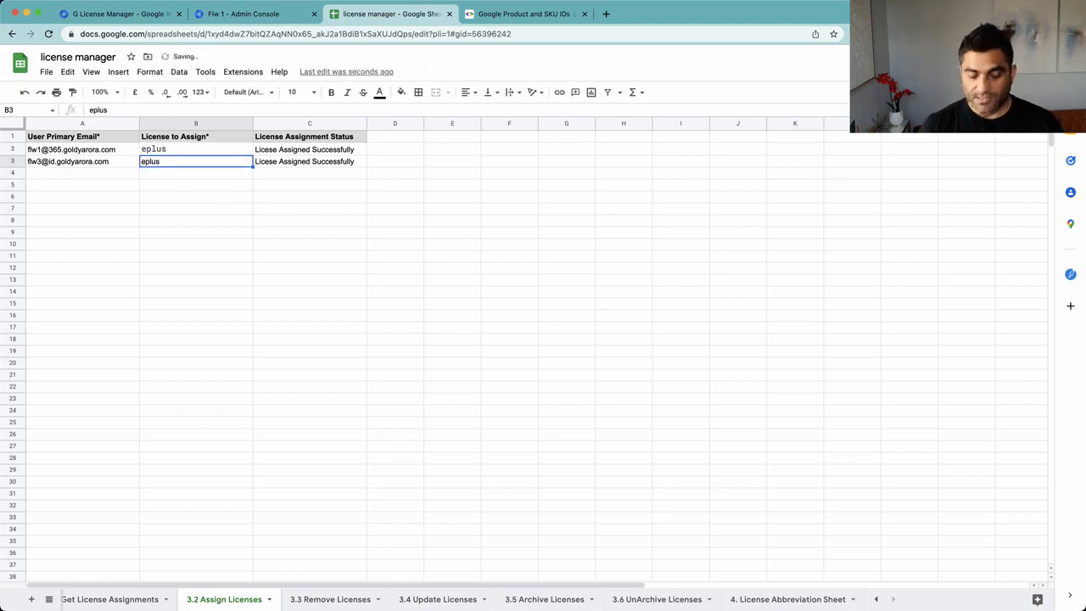
- Check the Google-Apps product ID of the Google Workspace SKUs in the SKU reference, and return to the license manager spreadsheet
left_click(517, 13)
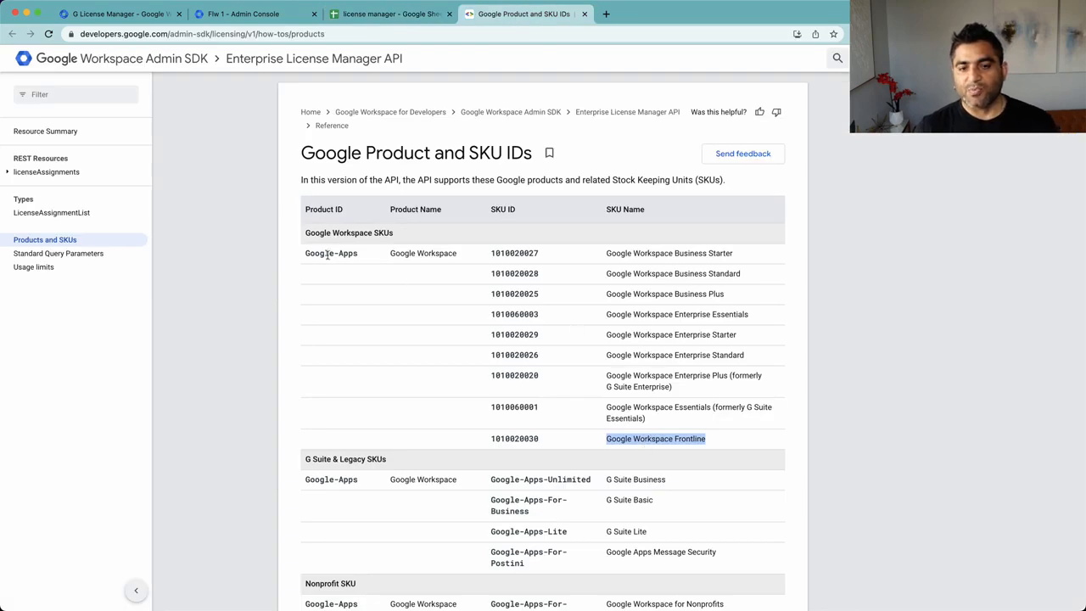
left_click_drag(306, 255, 363, 260)
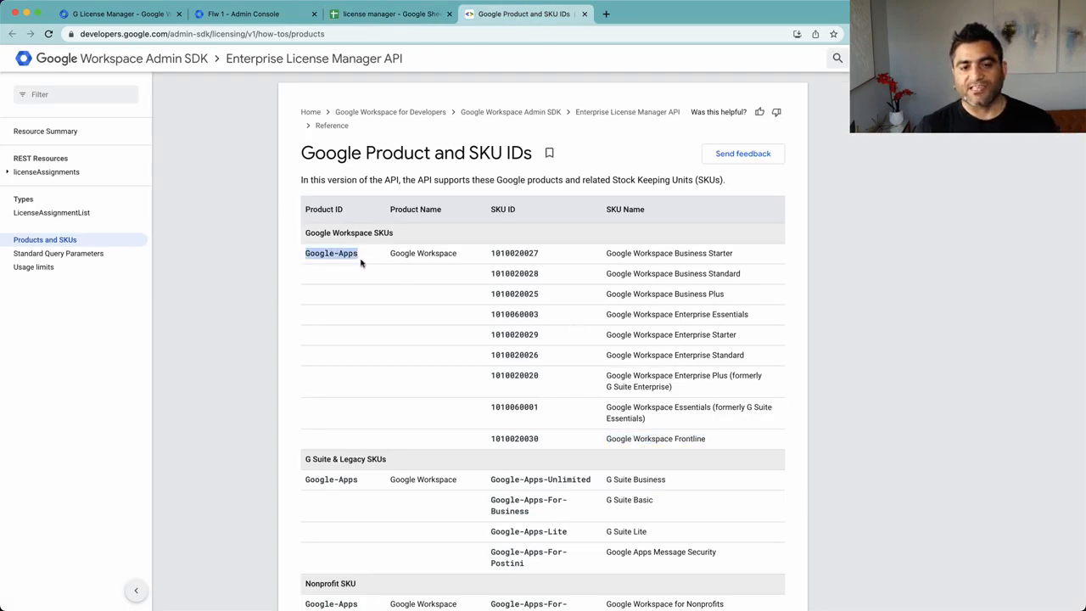
left_click(367, 15)
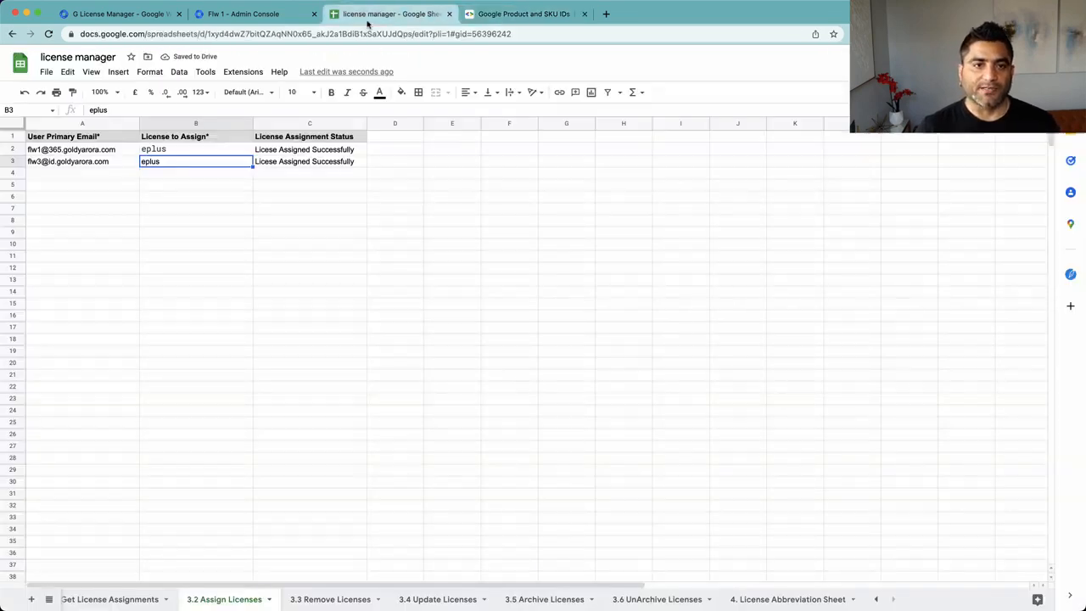
- Try to assign the eplus license to both users with G License Manager's 3.2 Assign Licenses operation and inspect the status messages
left_click(253, 74)
mouse_move(313, 204)
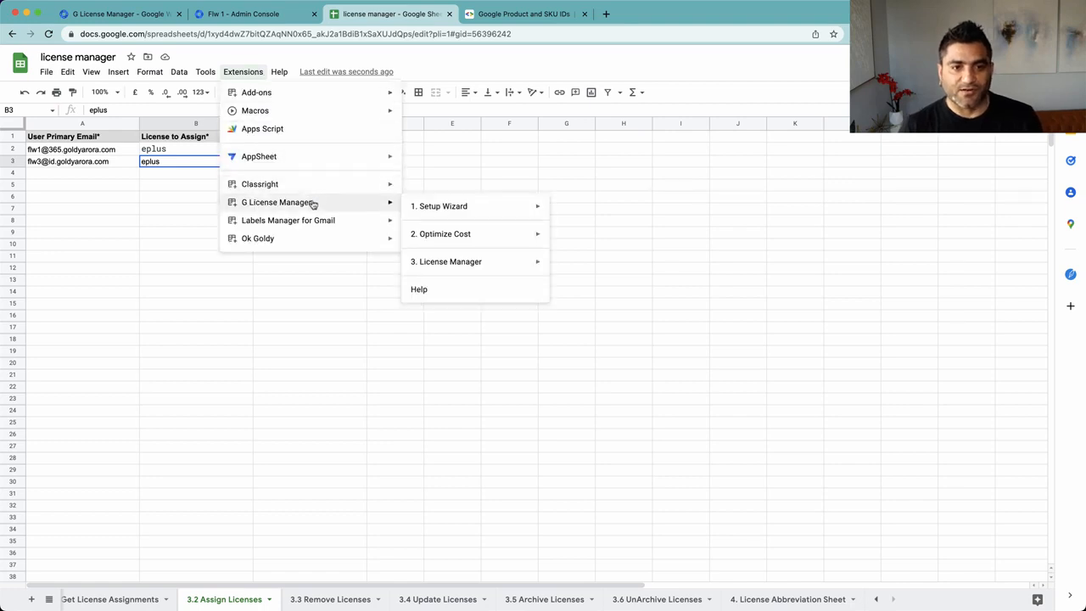
mouse_move(516, 267)
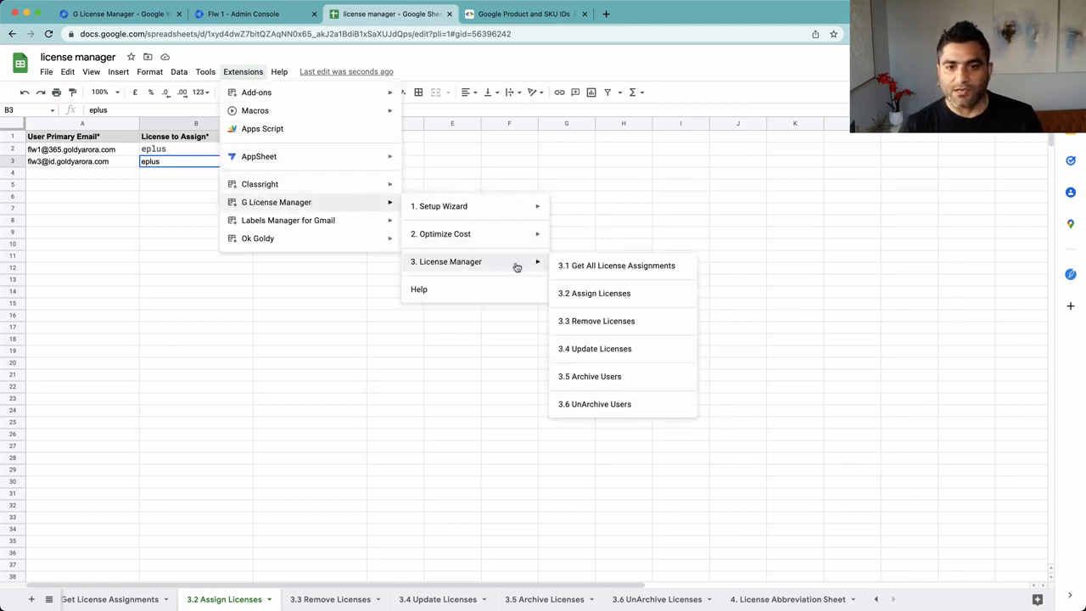
left_click(594, 295)
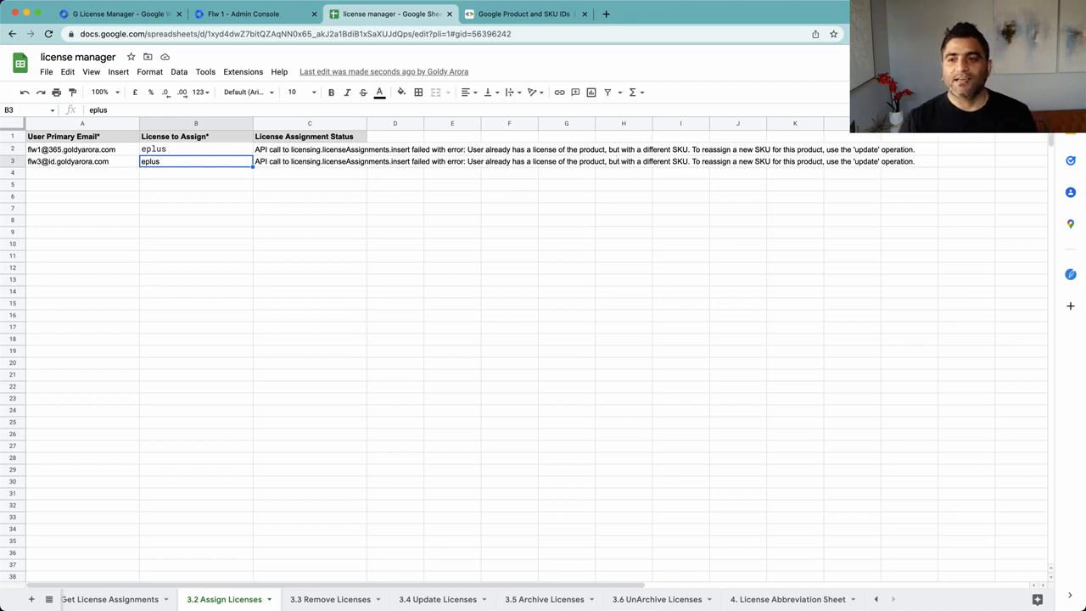
left_click(869, 152)
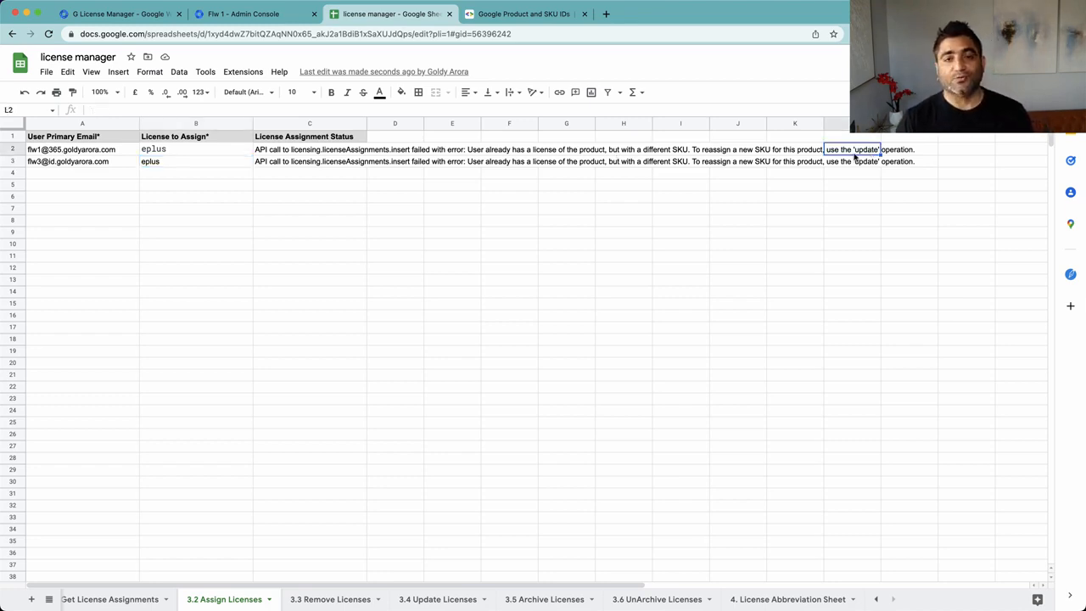